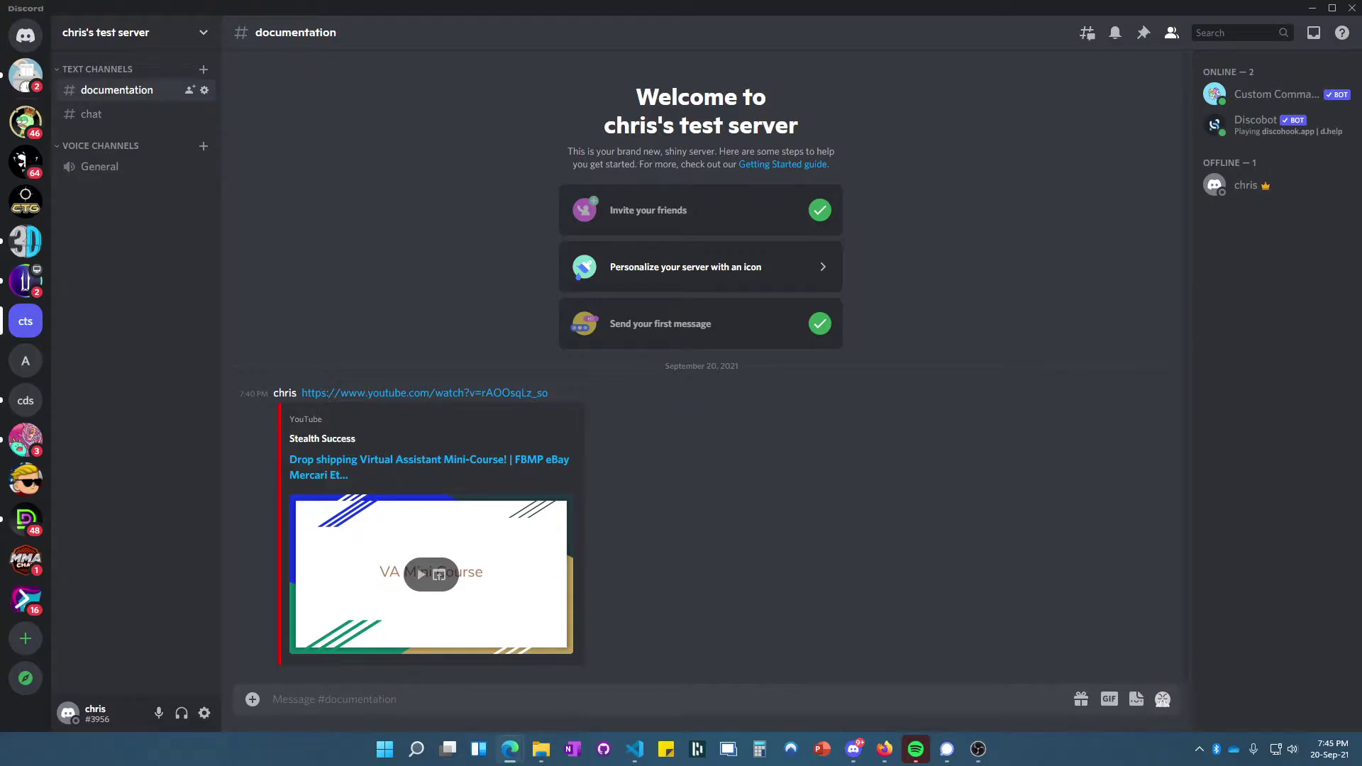
- Drag the Edge window showing the Clockin bot page into view
drag(517, 182, 686, 81)
- Maximize the browser and authorize Clockin for the test server with its requested permissions
double_click(687, 81)
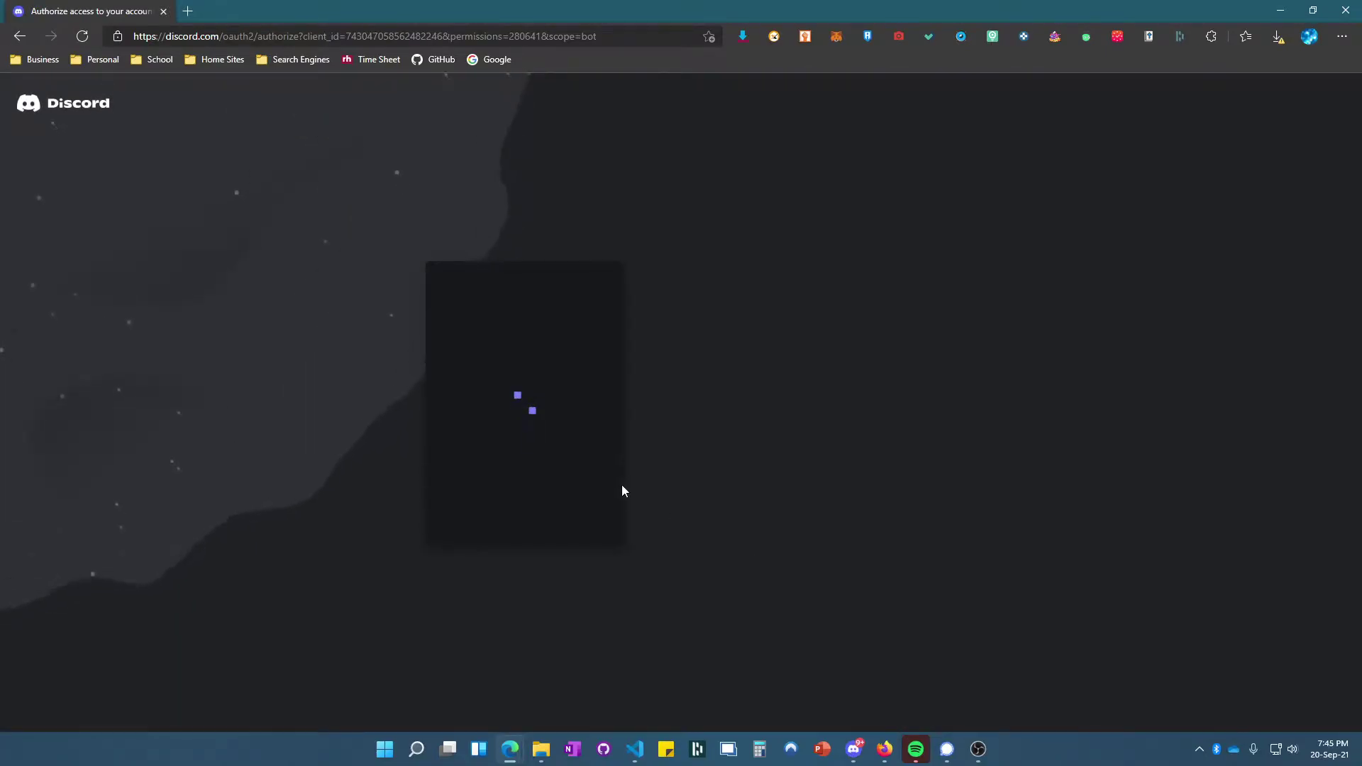
click(535, 460)
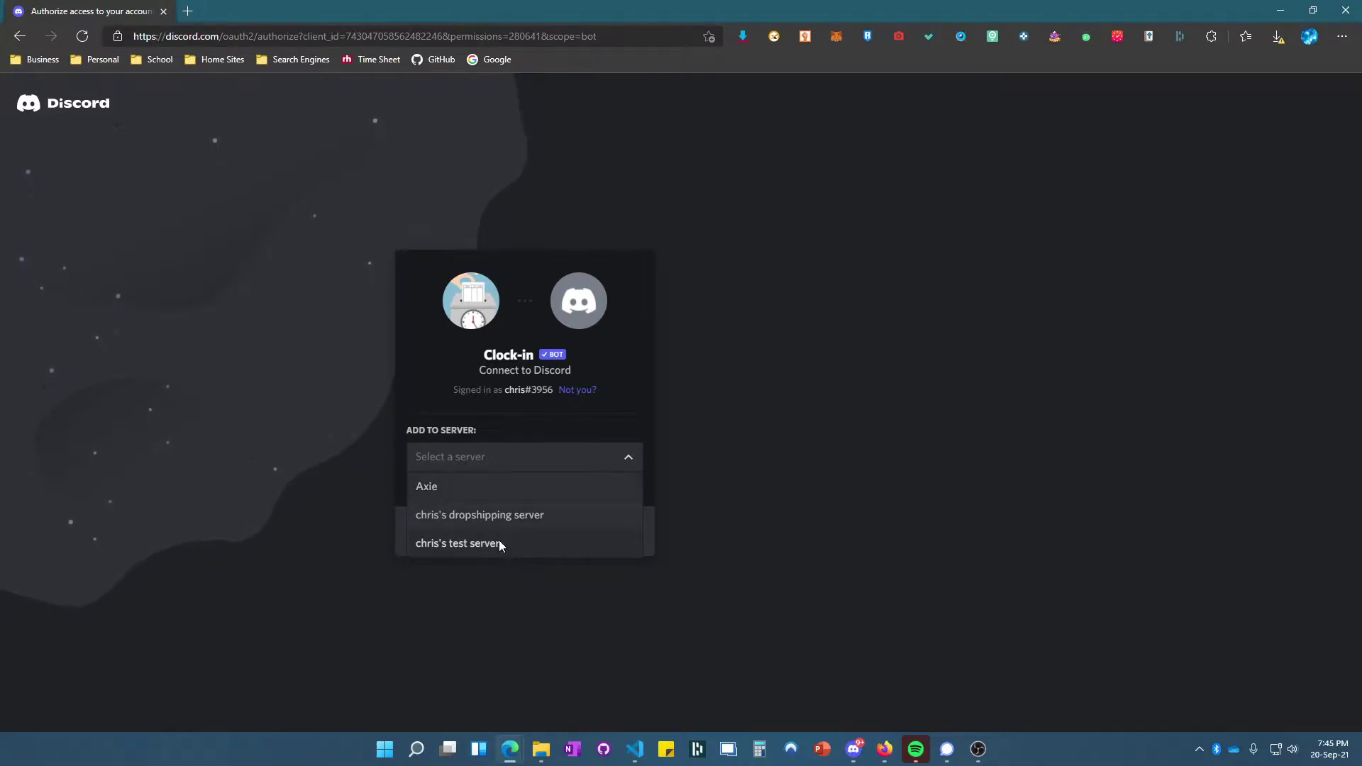
click(501, 542)
click(614, 543)
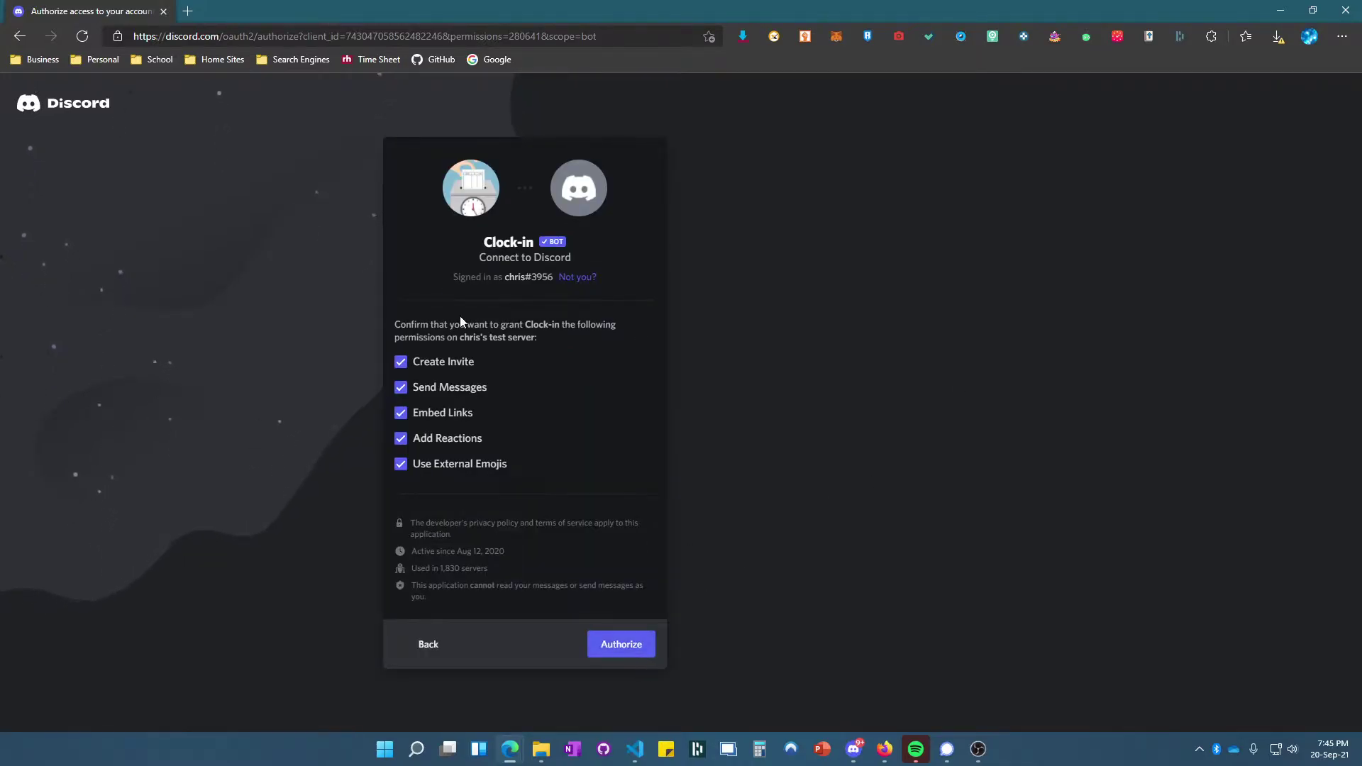
click(628, 651)
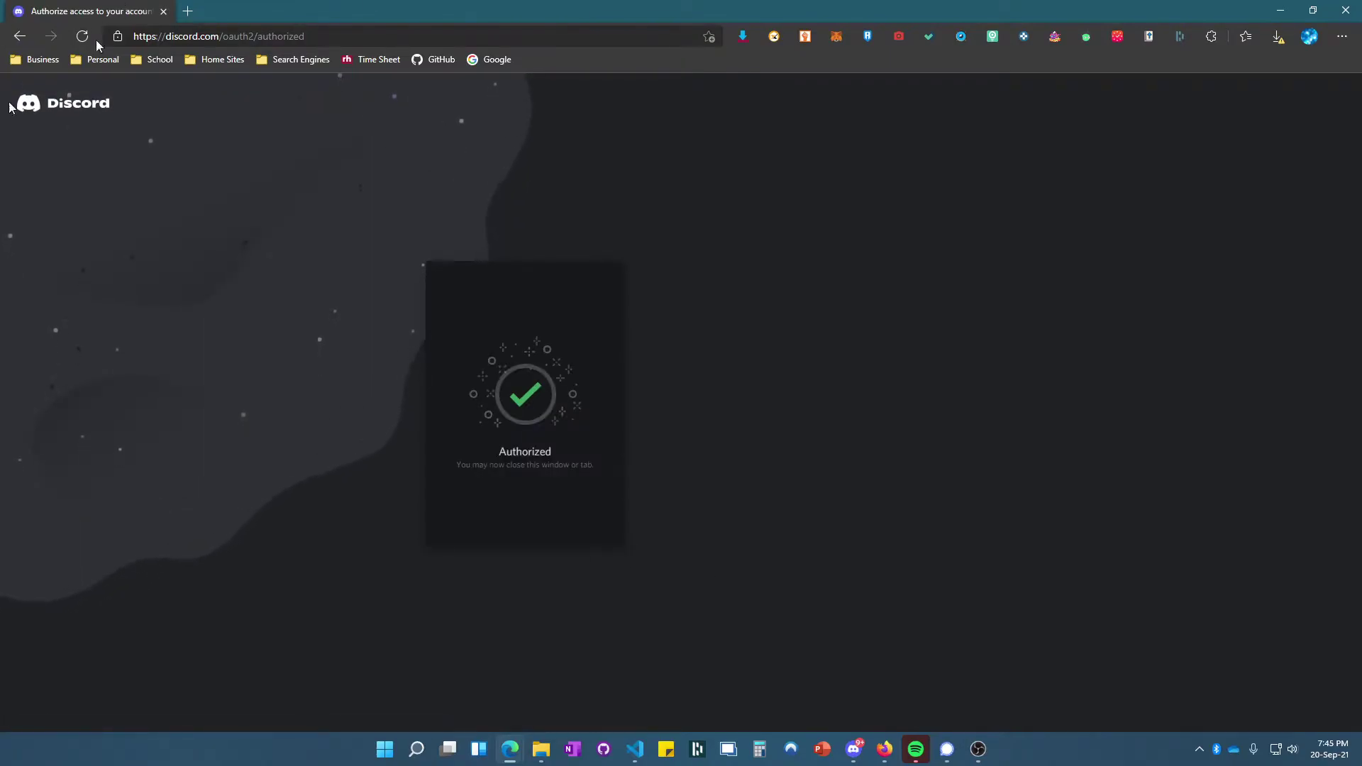
- Create a time-card text channel, send $setup in it, and open Clockin's direct messages
key(alt+Tab)
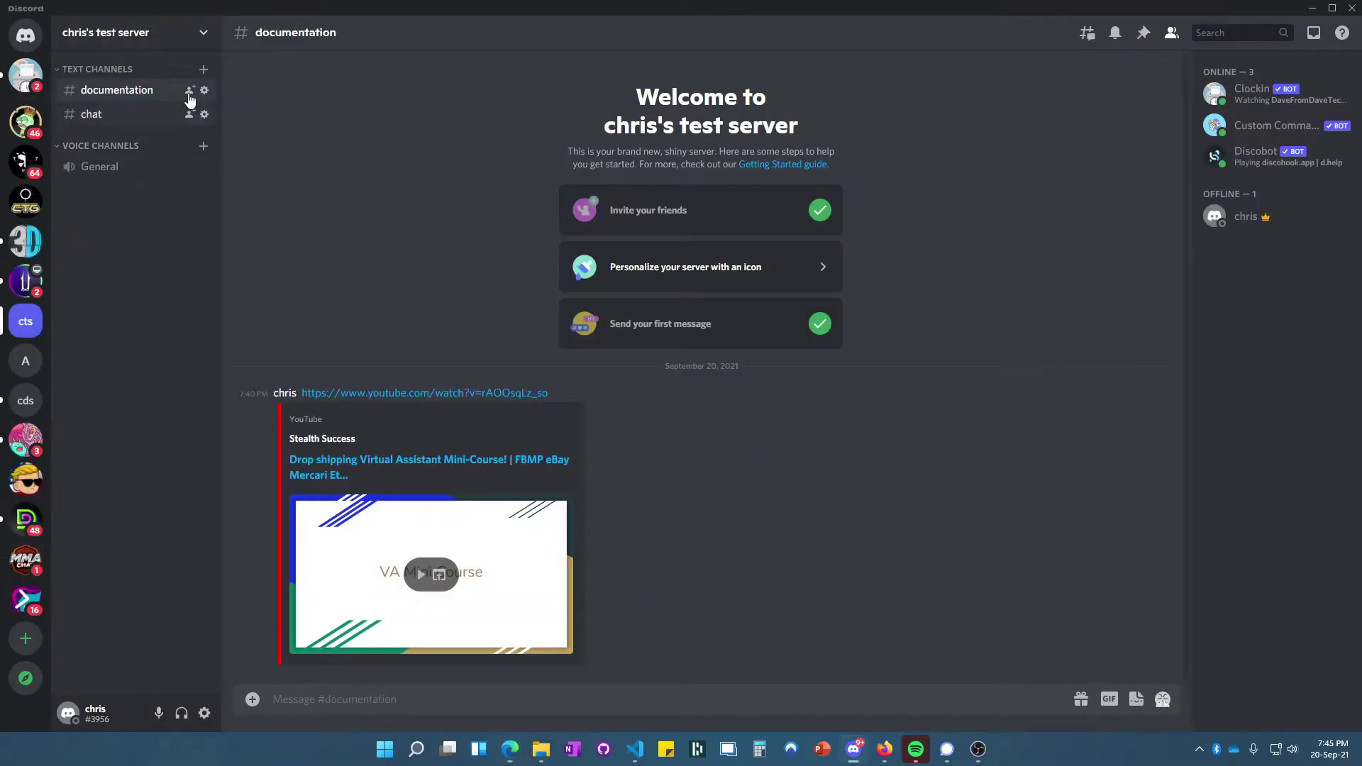
click(203, 69)
text(time-card)
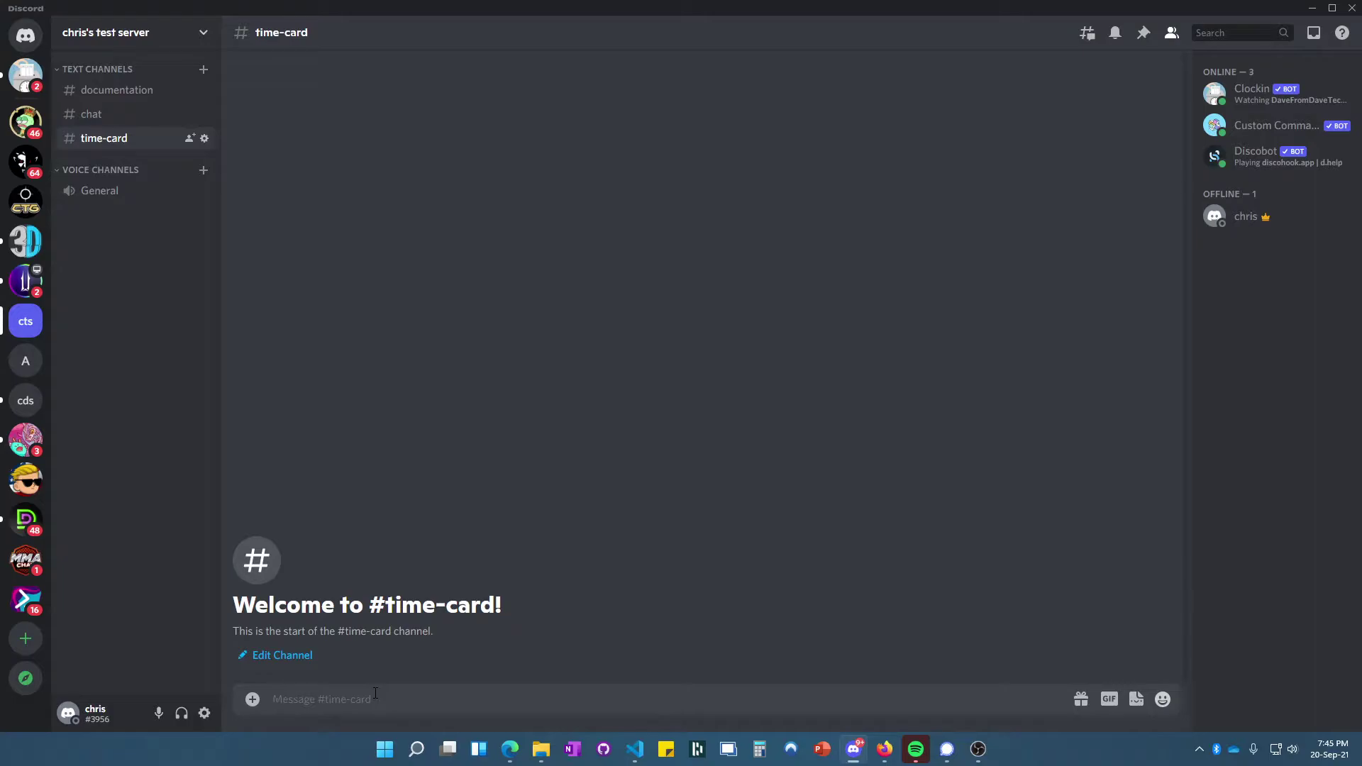
text($setup)
key(Return)
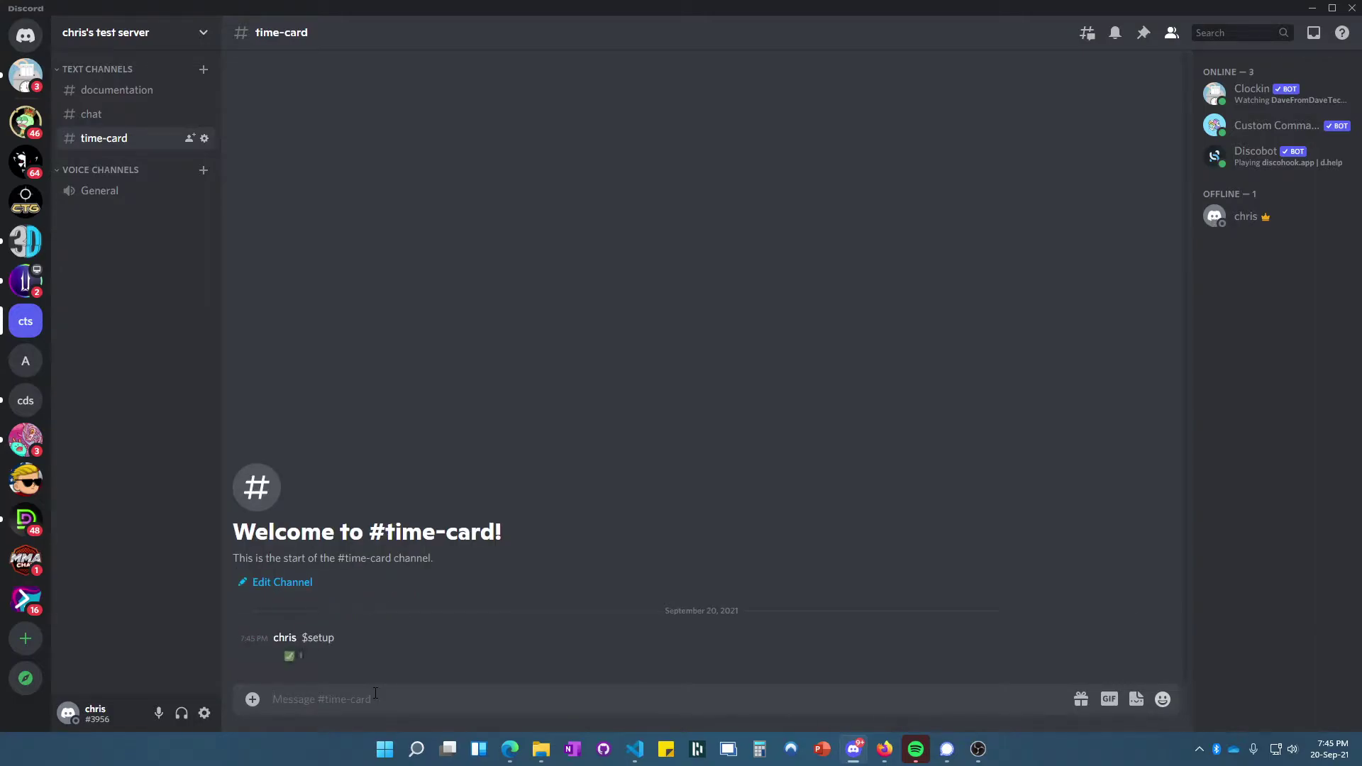
click(37, 84)
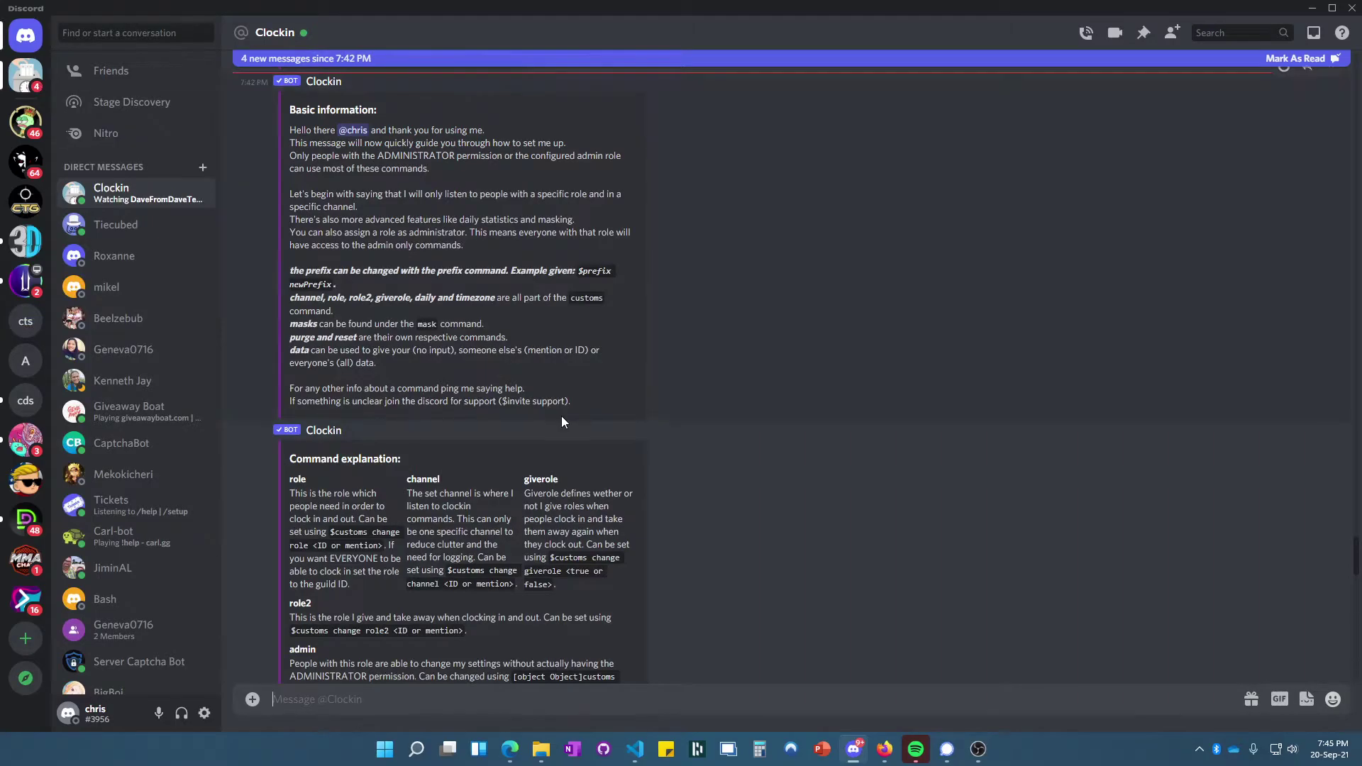
- Scroll through Clockin's direct message to read its basic info and command explanations
scroll(562, 440, down, 6)
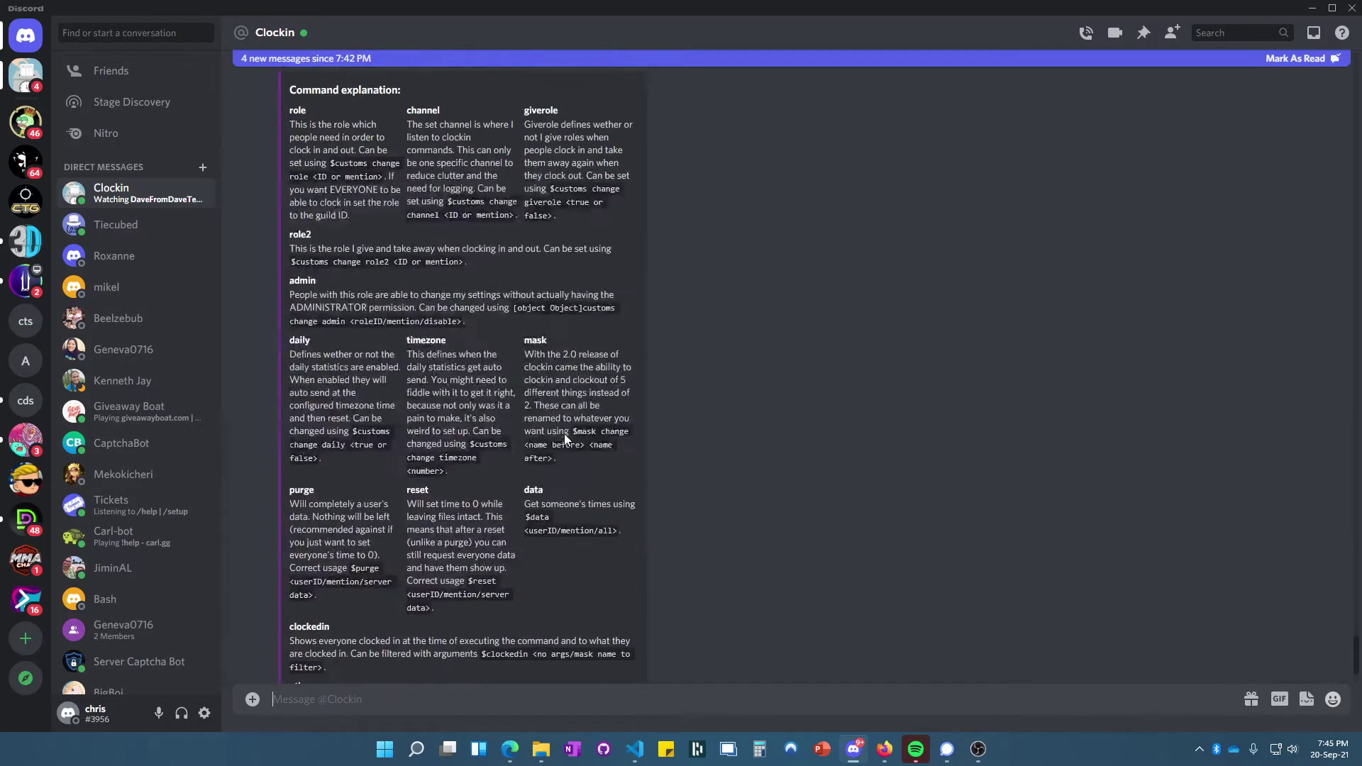
scroll(573, 423, up, 2)
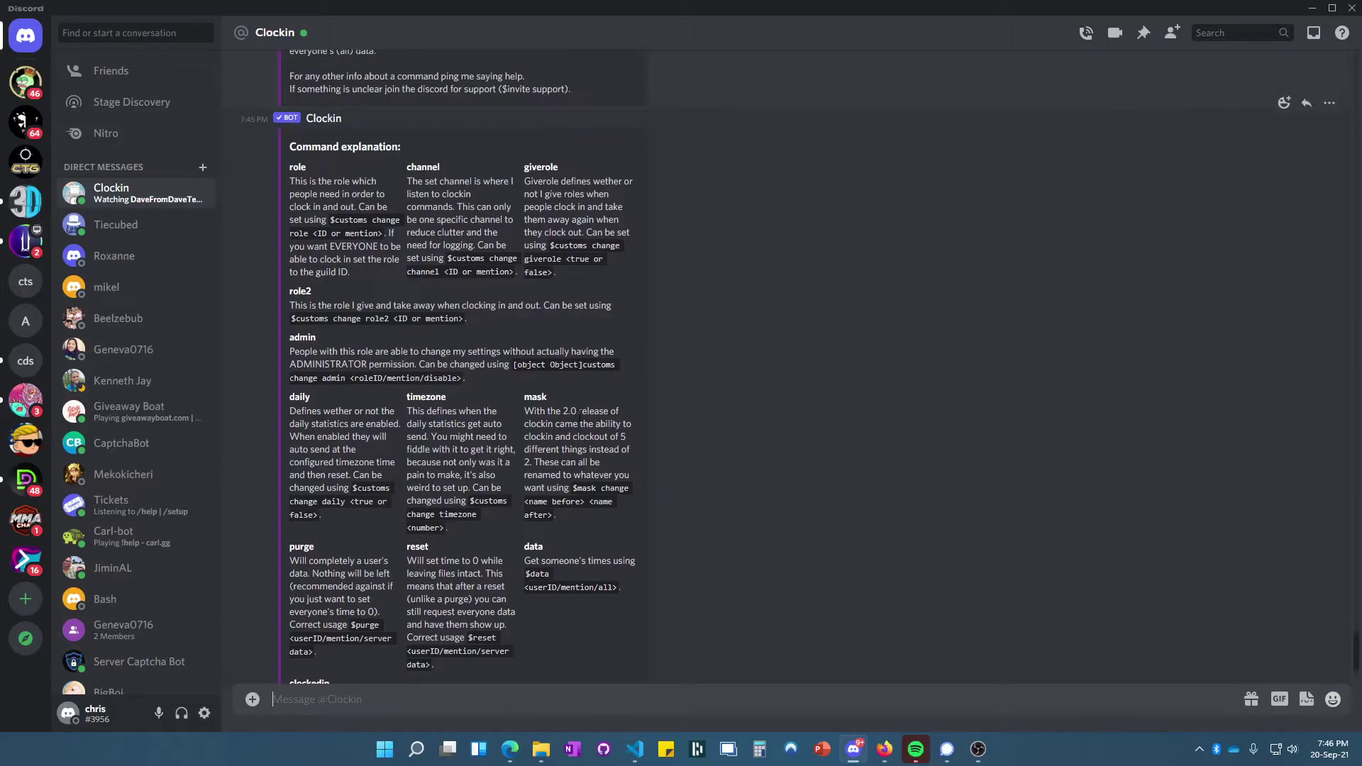
scroll(581, 412, up, 5)
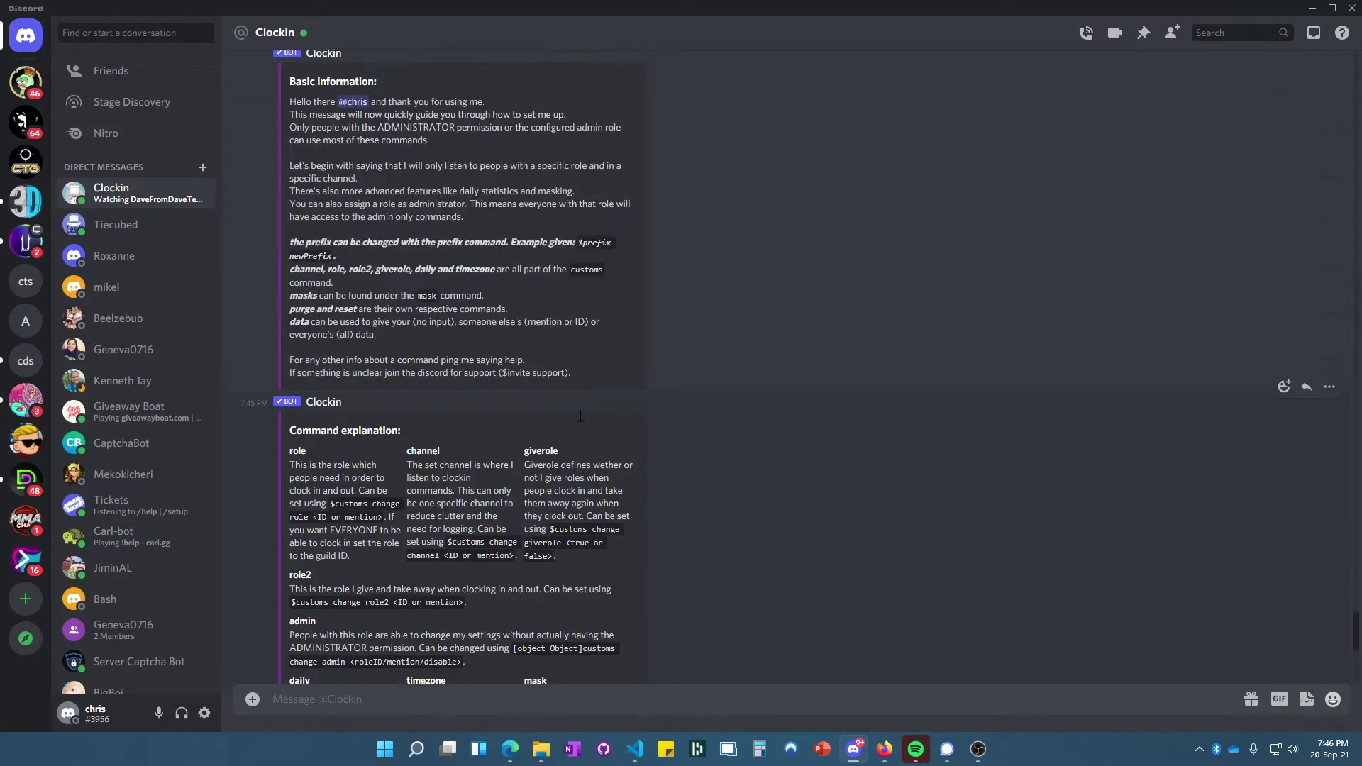
scroll(580, 417, down, 6)
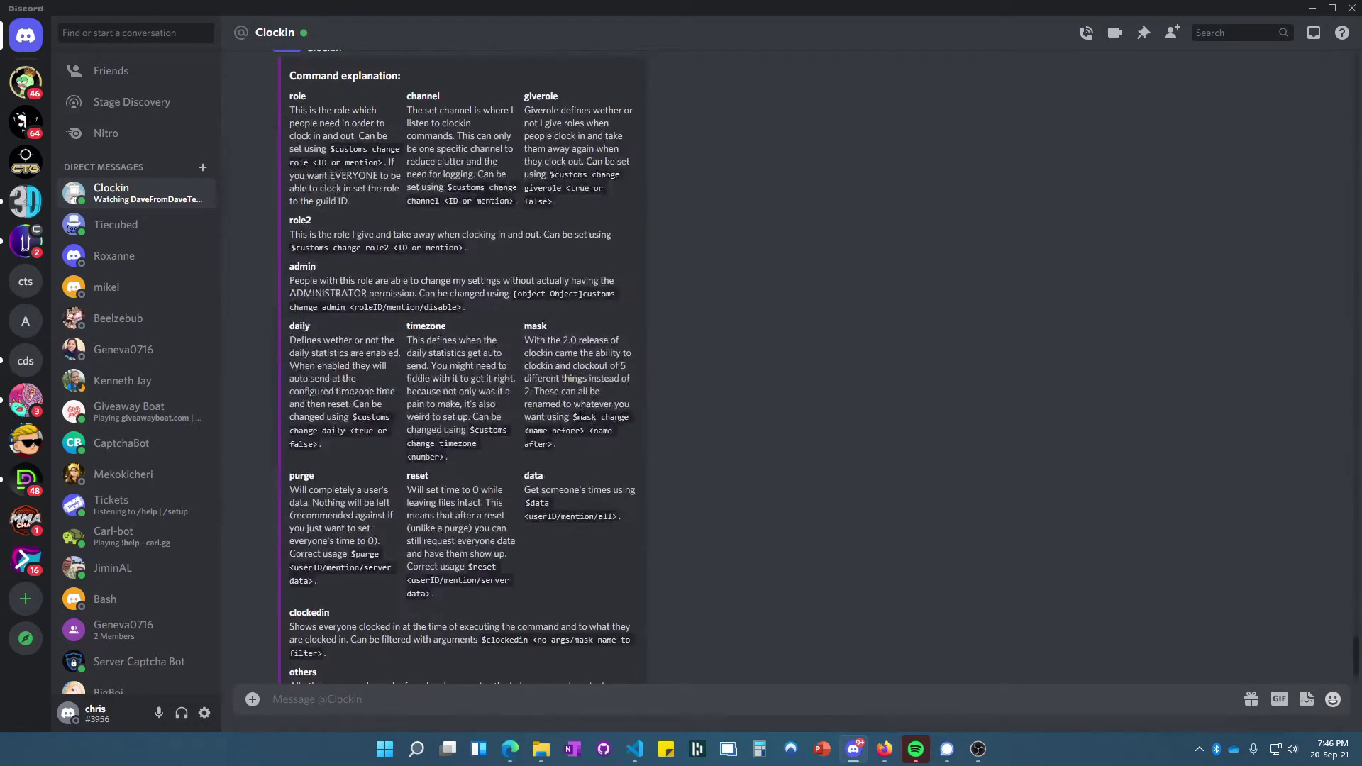
scroll(394, 293, up, 6)
scroll(395, 294, down, 5)
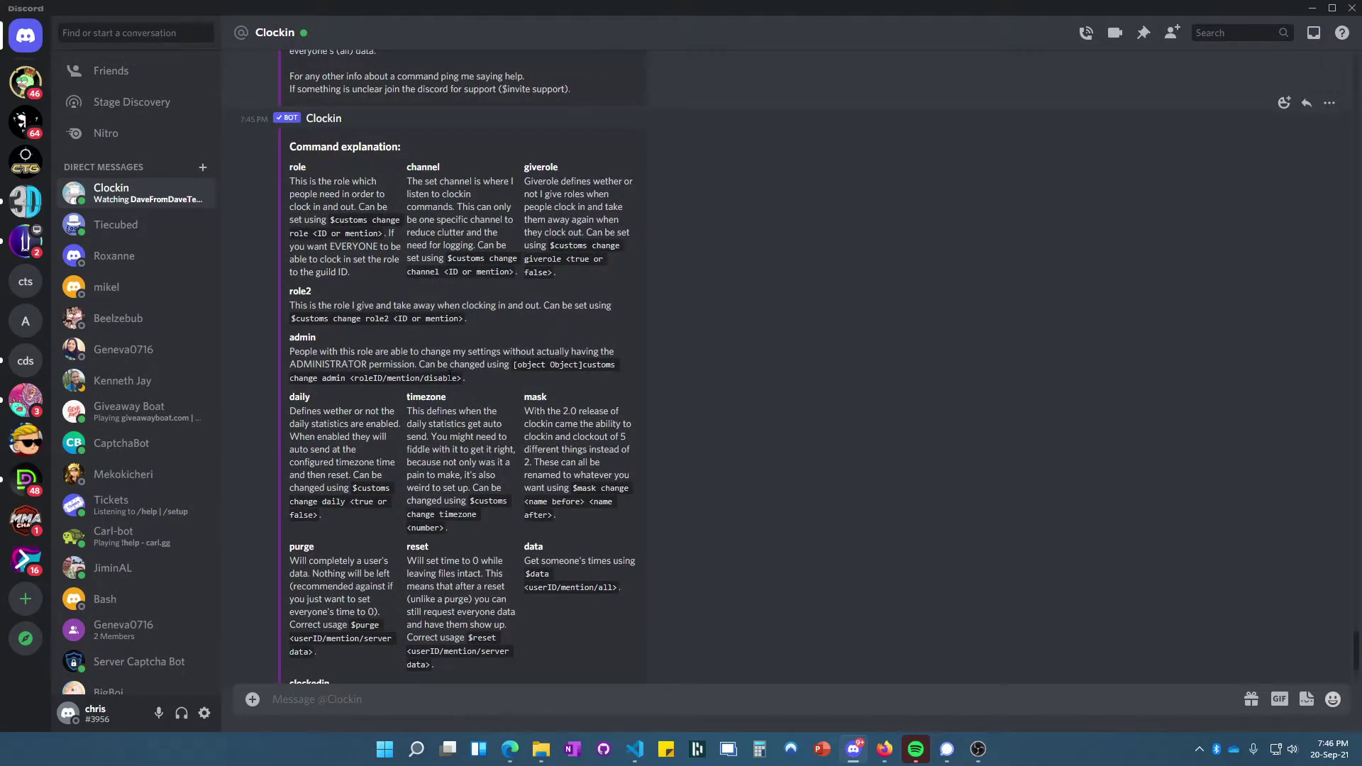
scroll(451, 376, down, 2)
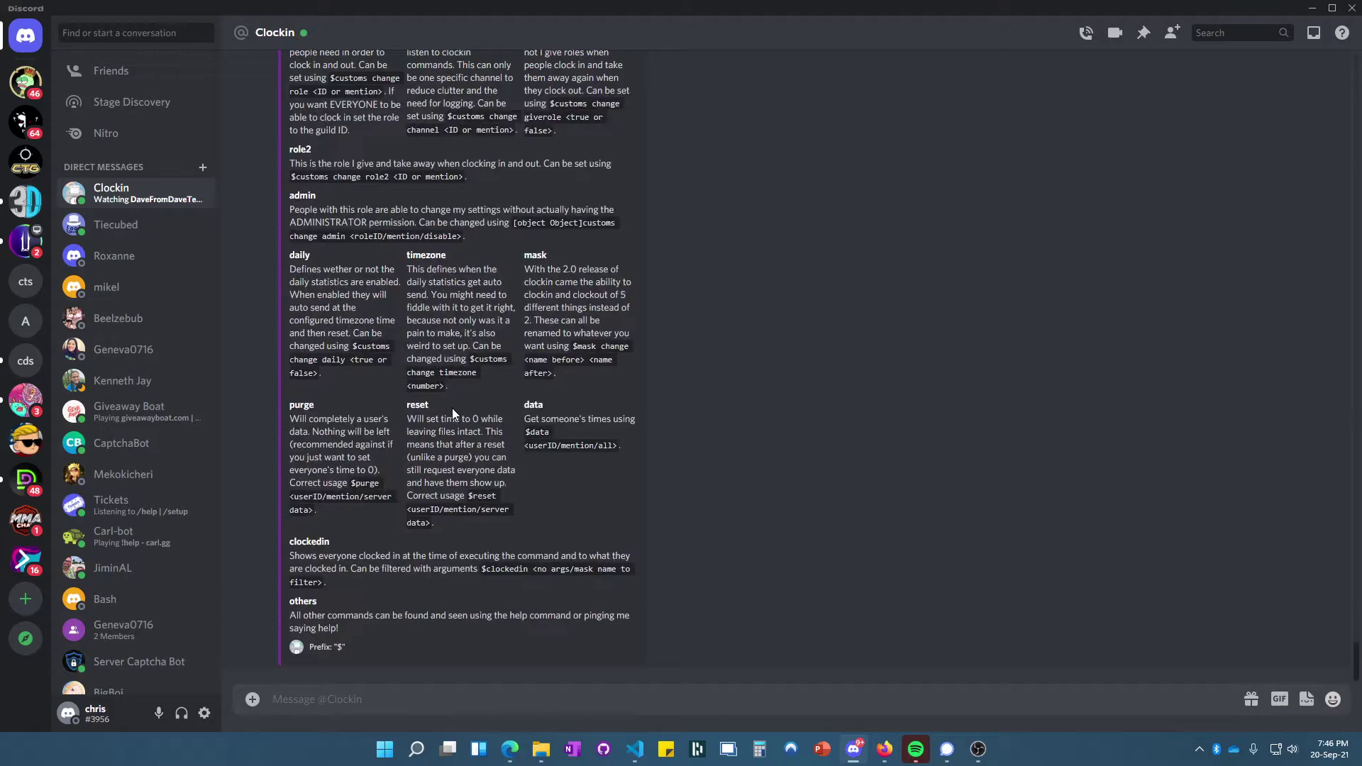
scroll(453, 413, up, 1)
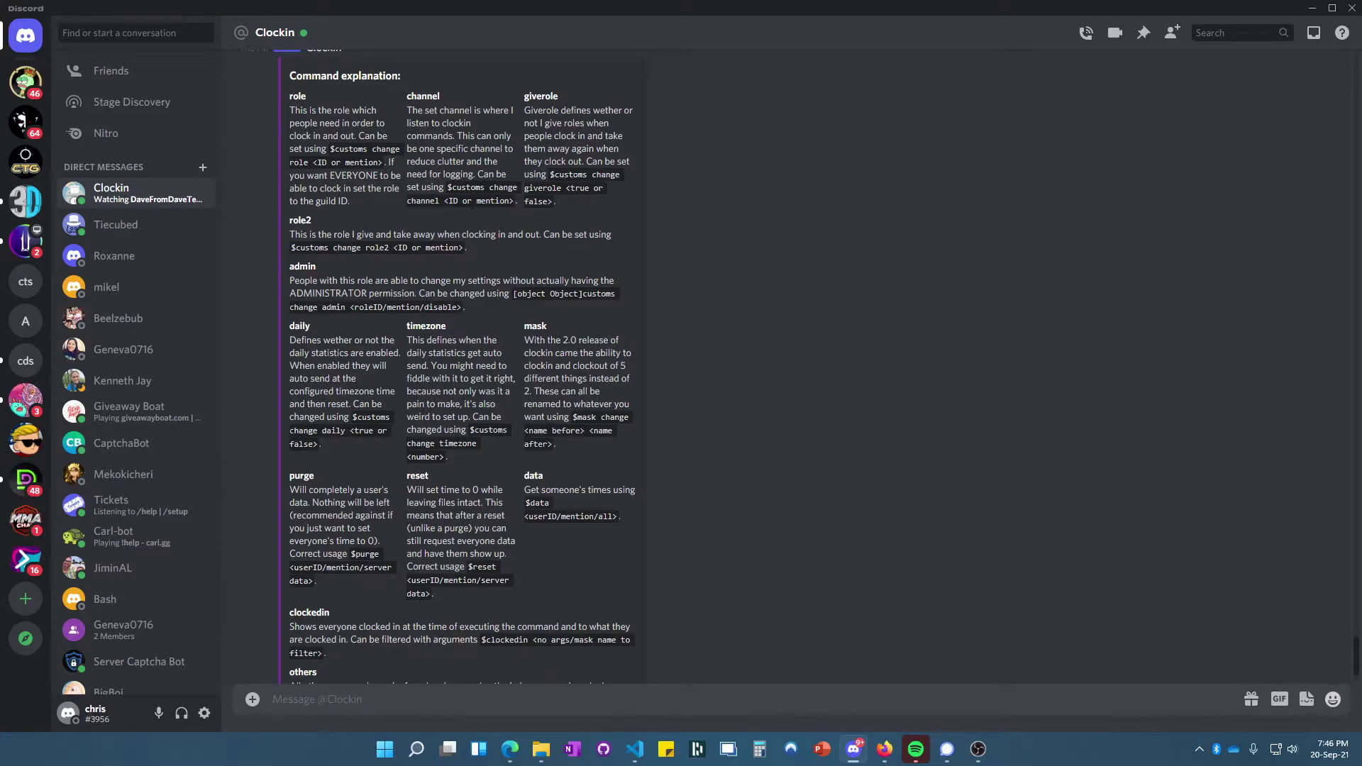
- Set Clockin's clock-in channel to #time-card with $customs change channel and the copied channel ID
click(26, 281)
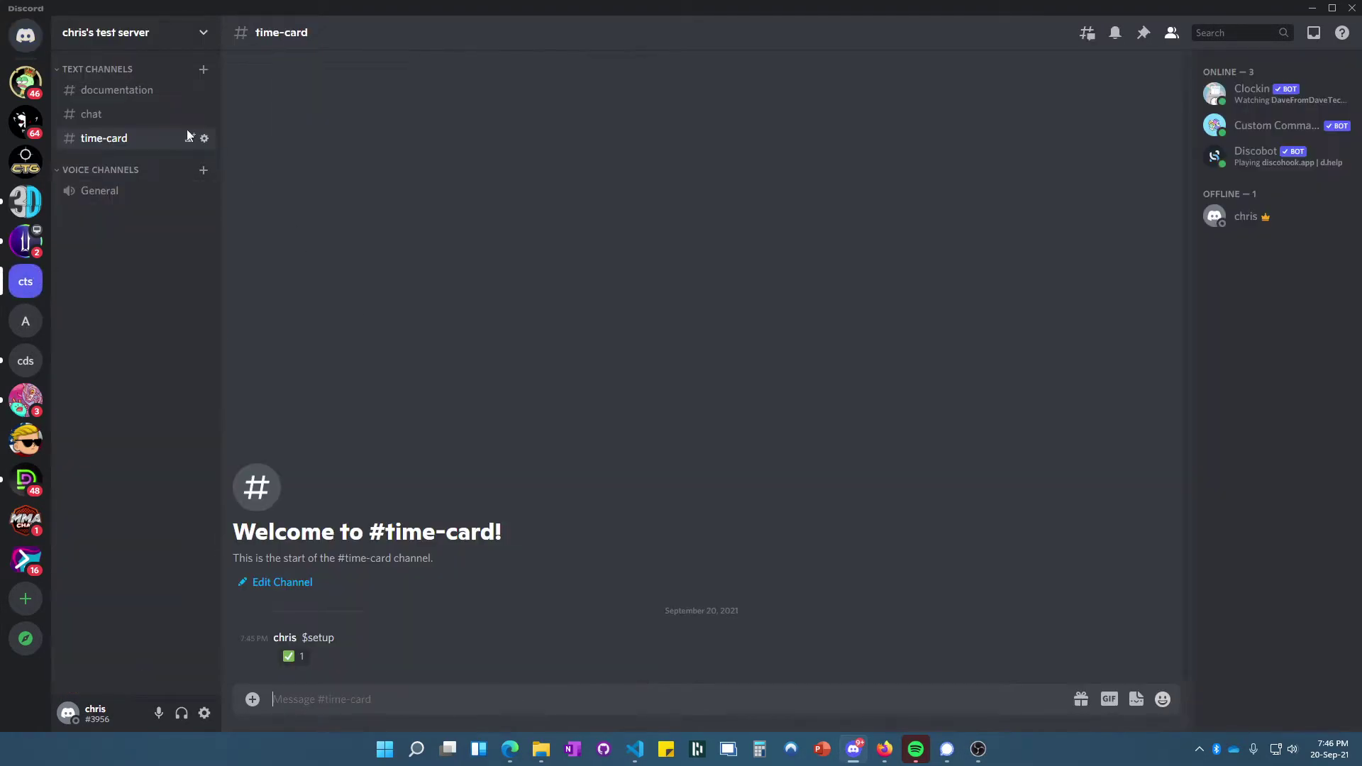
text($customs change channel)
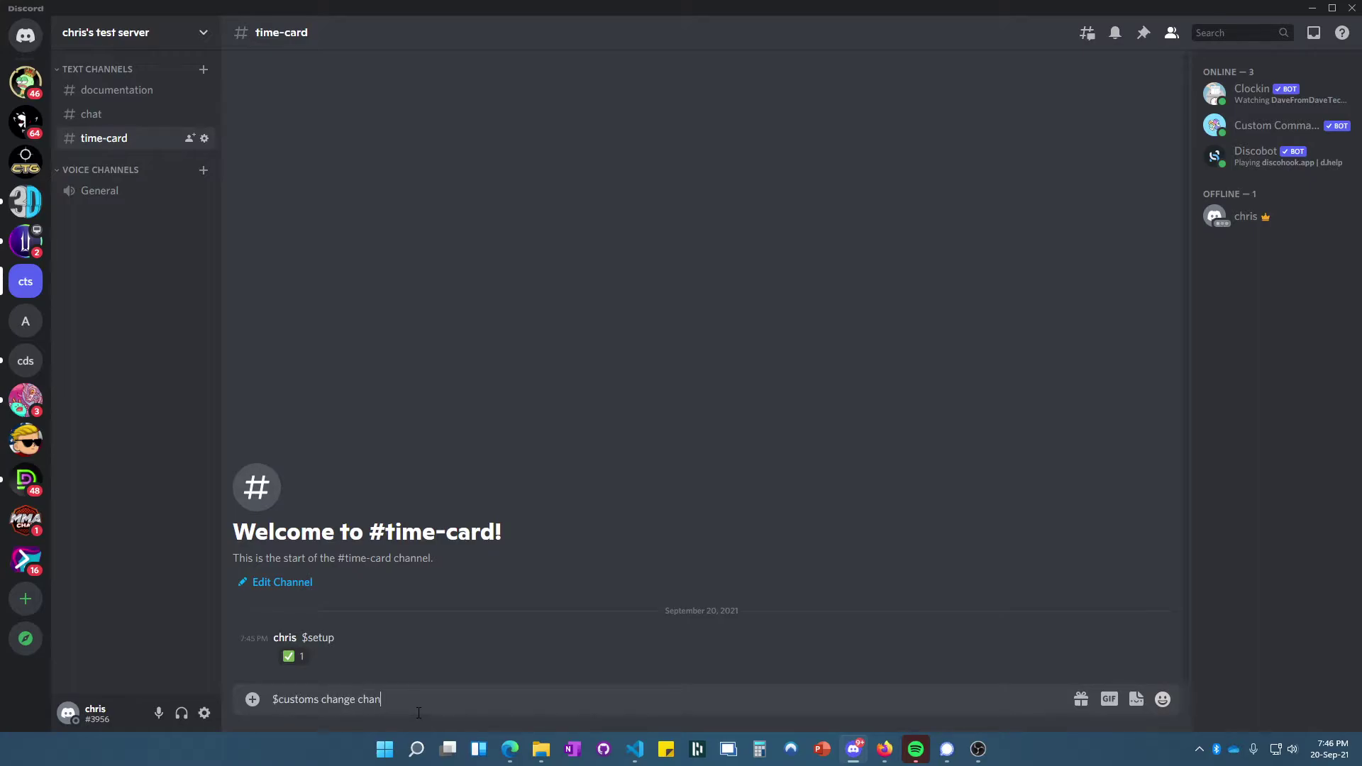
right_click(105, 144)
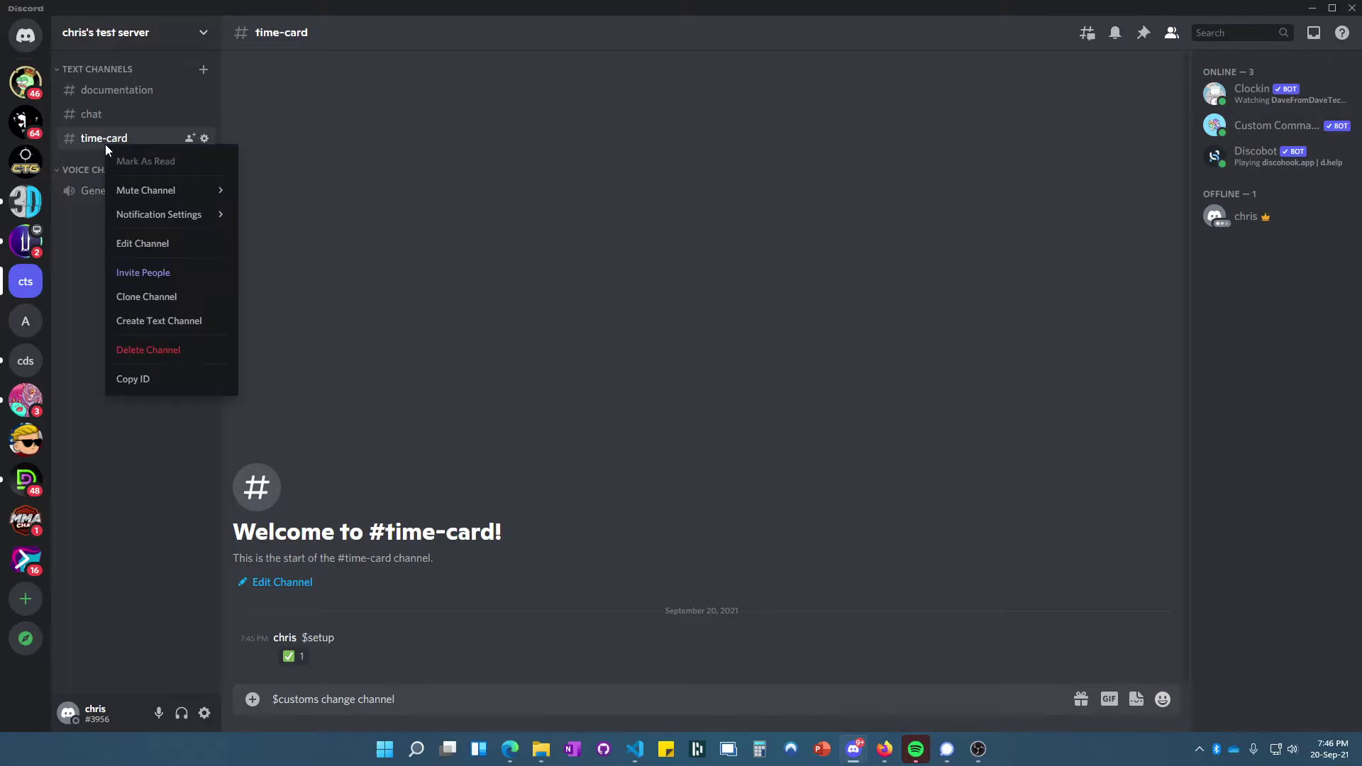
click(157, 380)
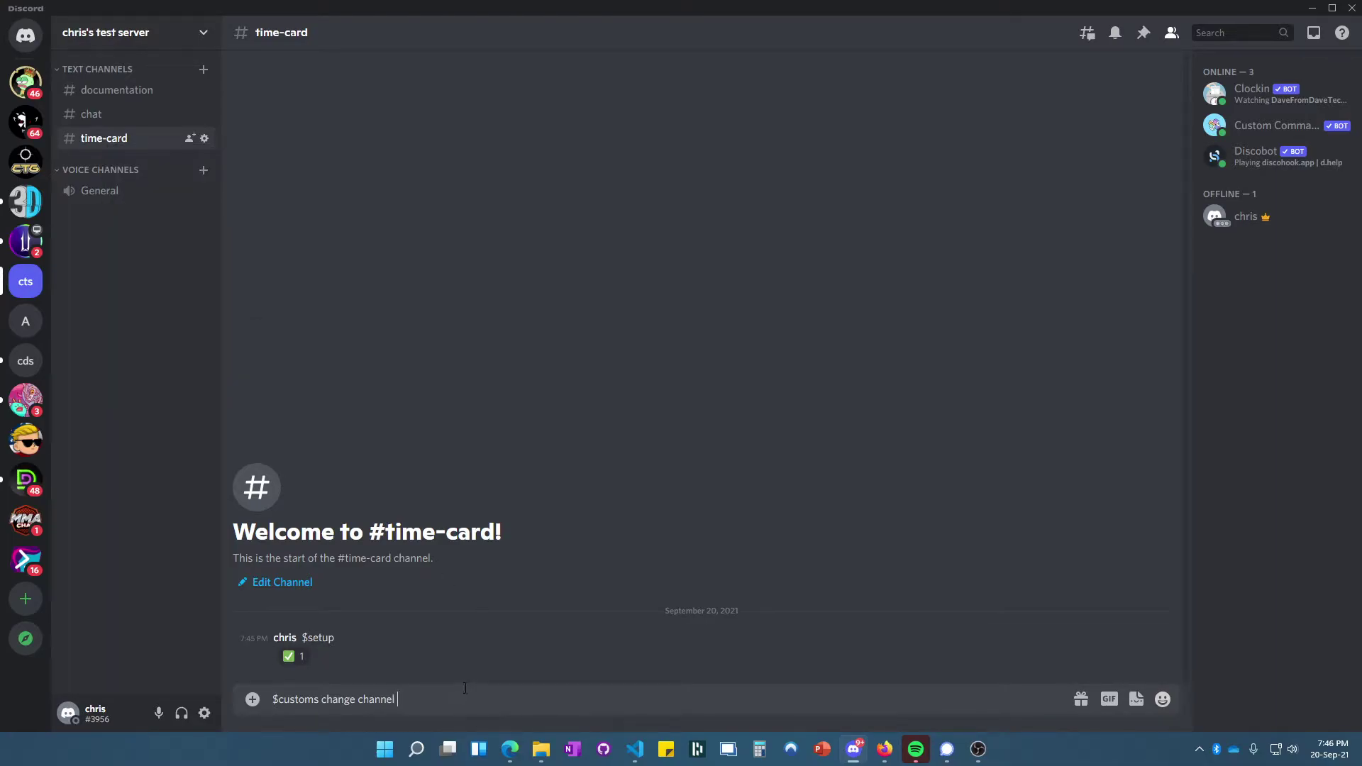
key(ctrl+v)
key(Return)
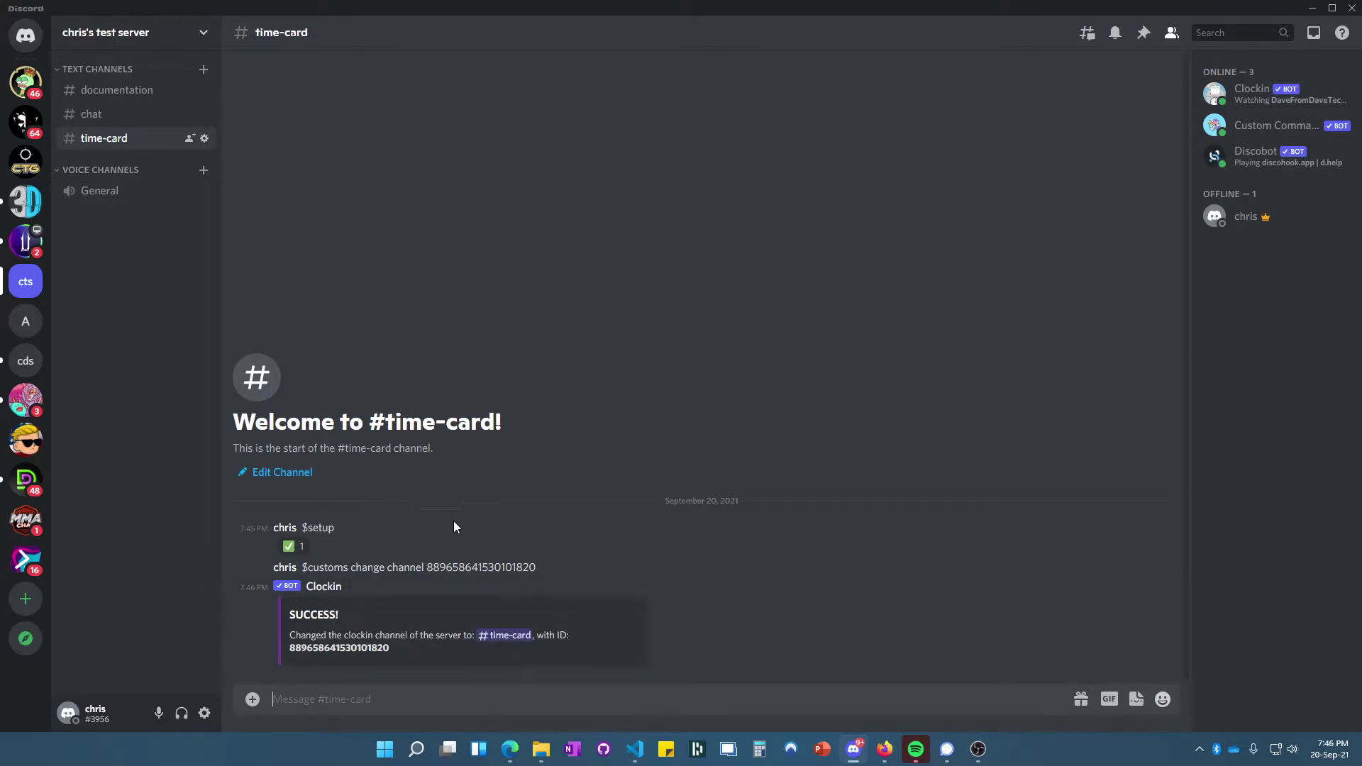
click(21, 51)
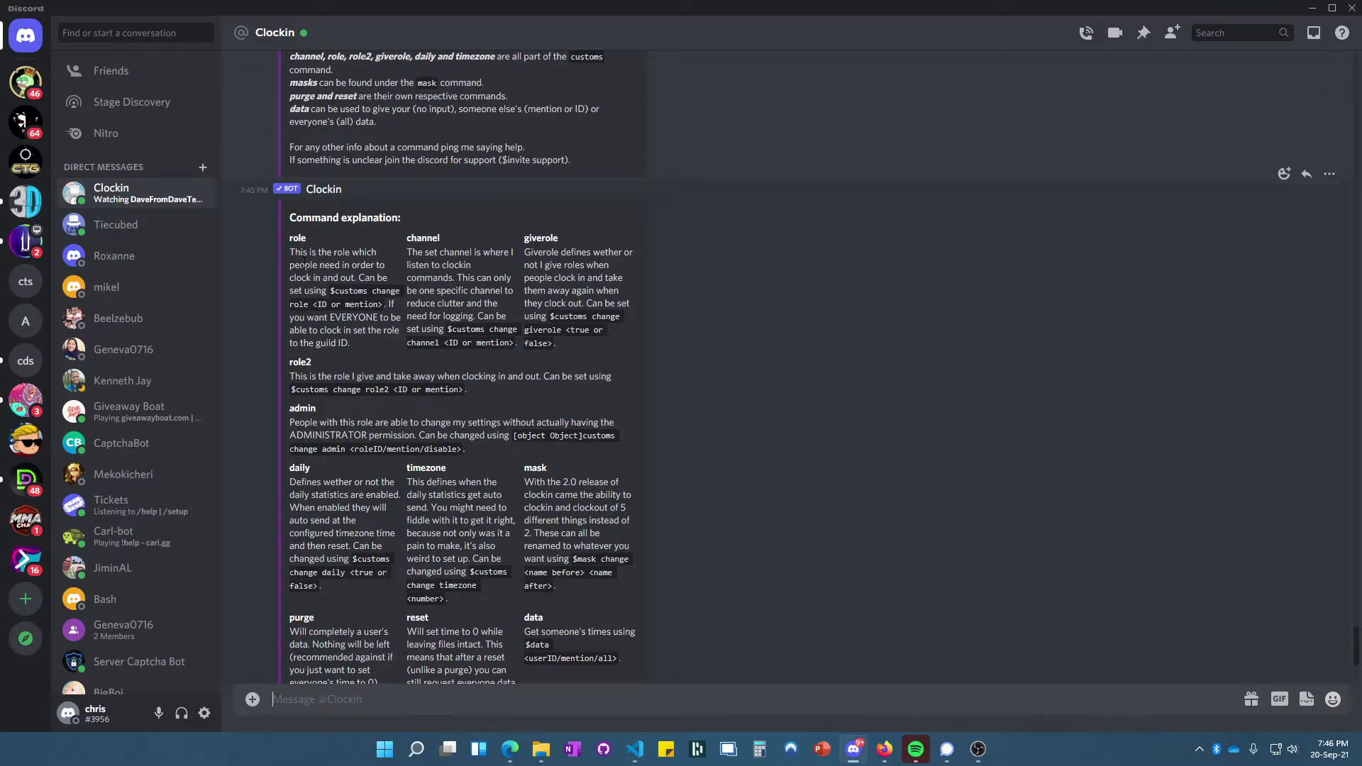
drag(331, 317, 348, 344)
click(354, 332)
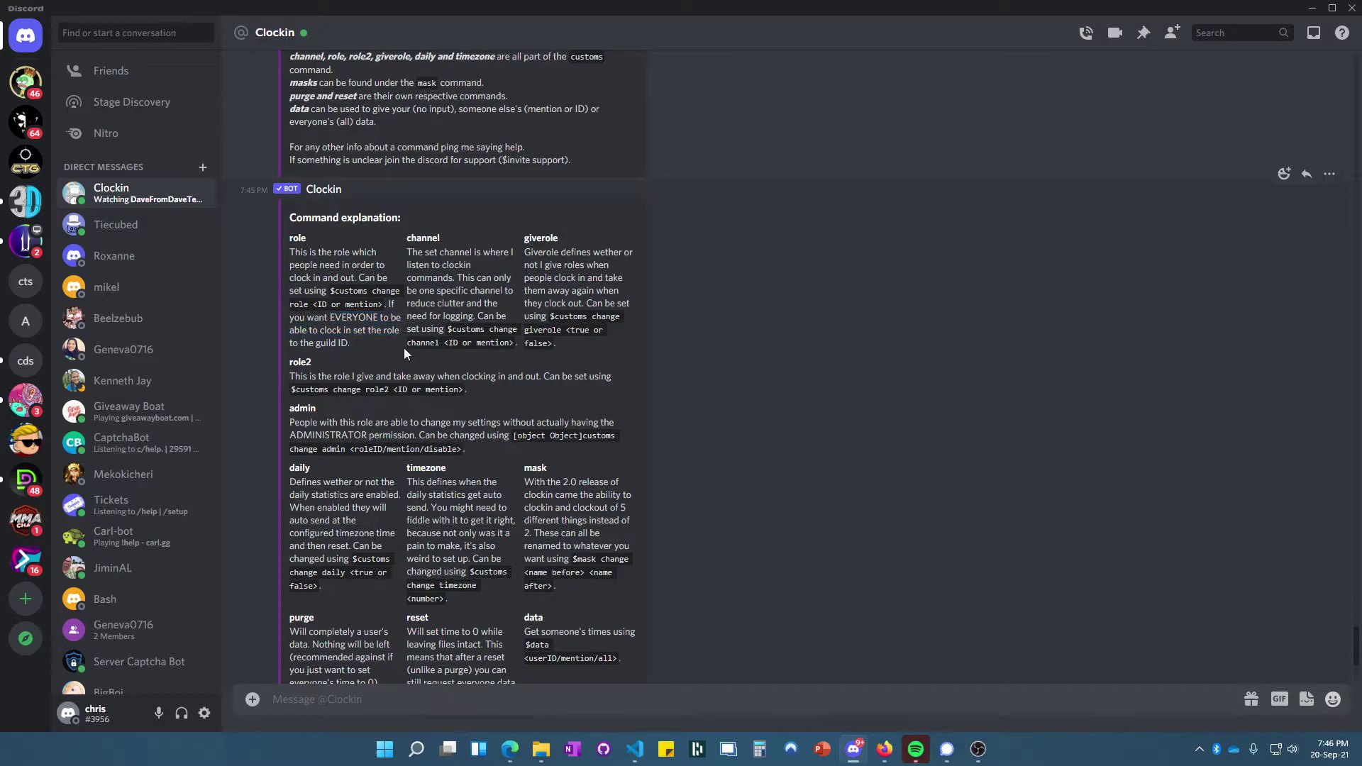
click(23, 280)
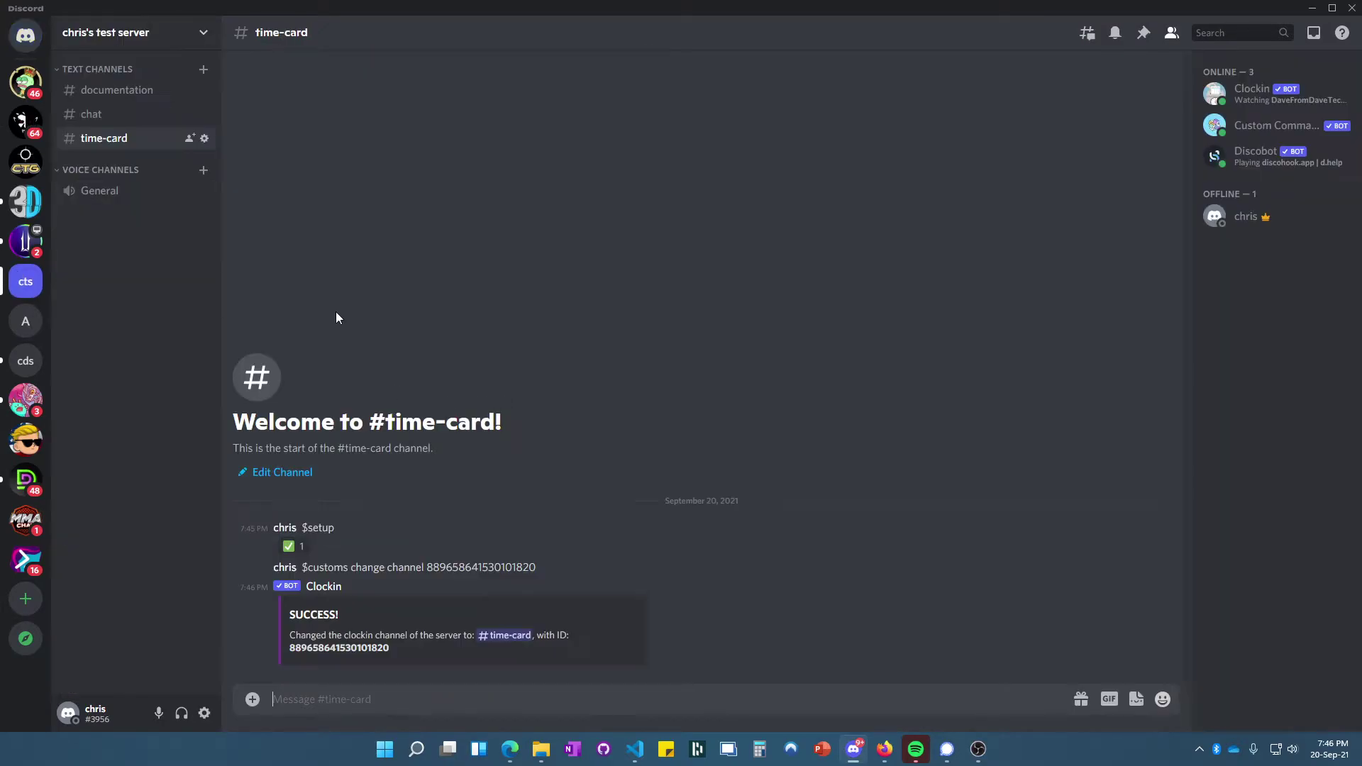
click(320, 697)
text($customs change role)
right_click(26, 281)
key(Escape)
key(ctrl+v)
key(Return)
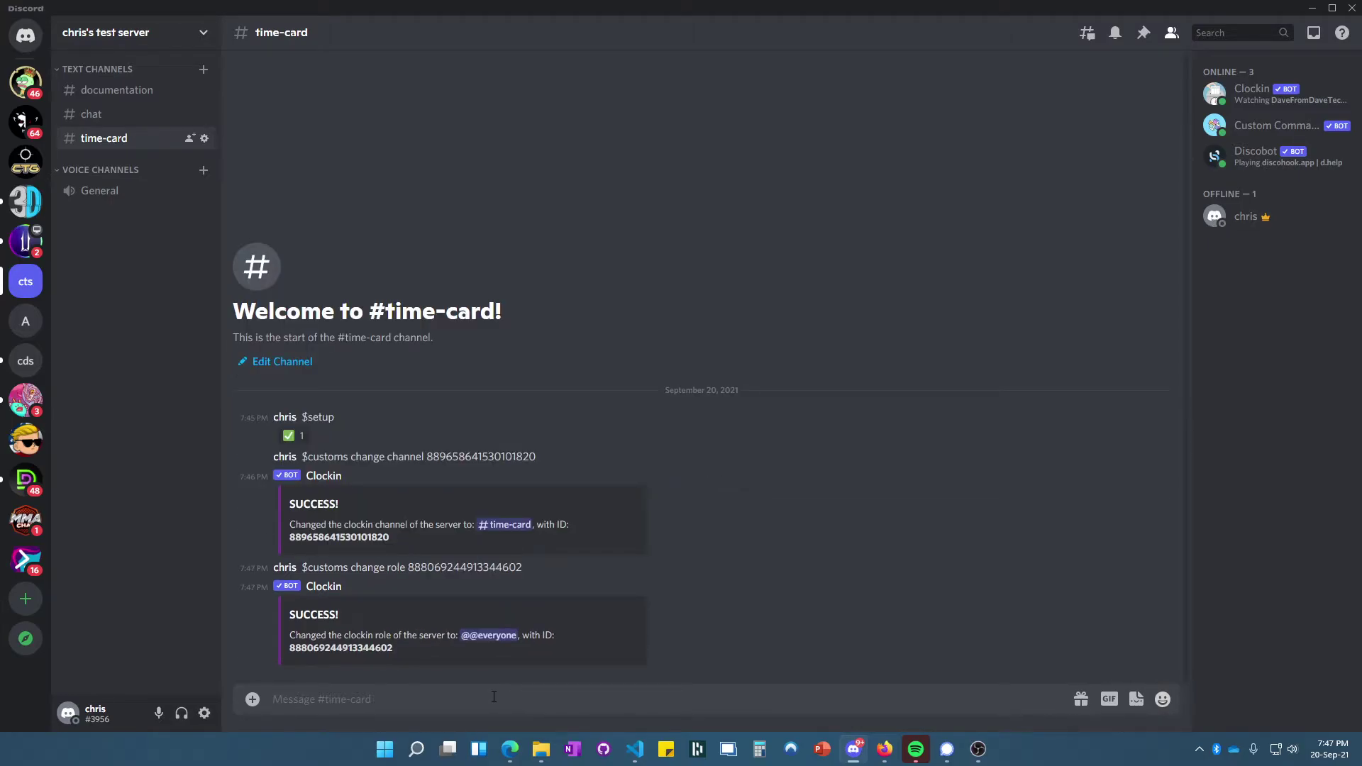
- Send $mask in #time-card to list the server's clock-in masks
text(#)
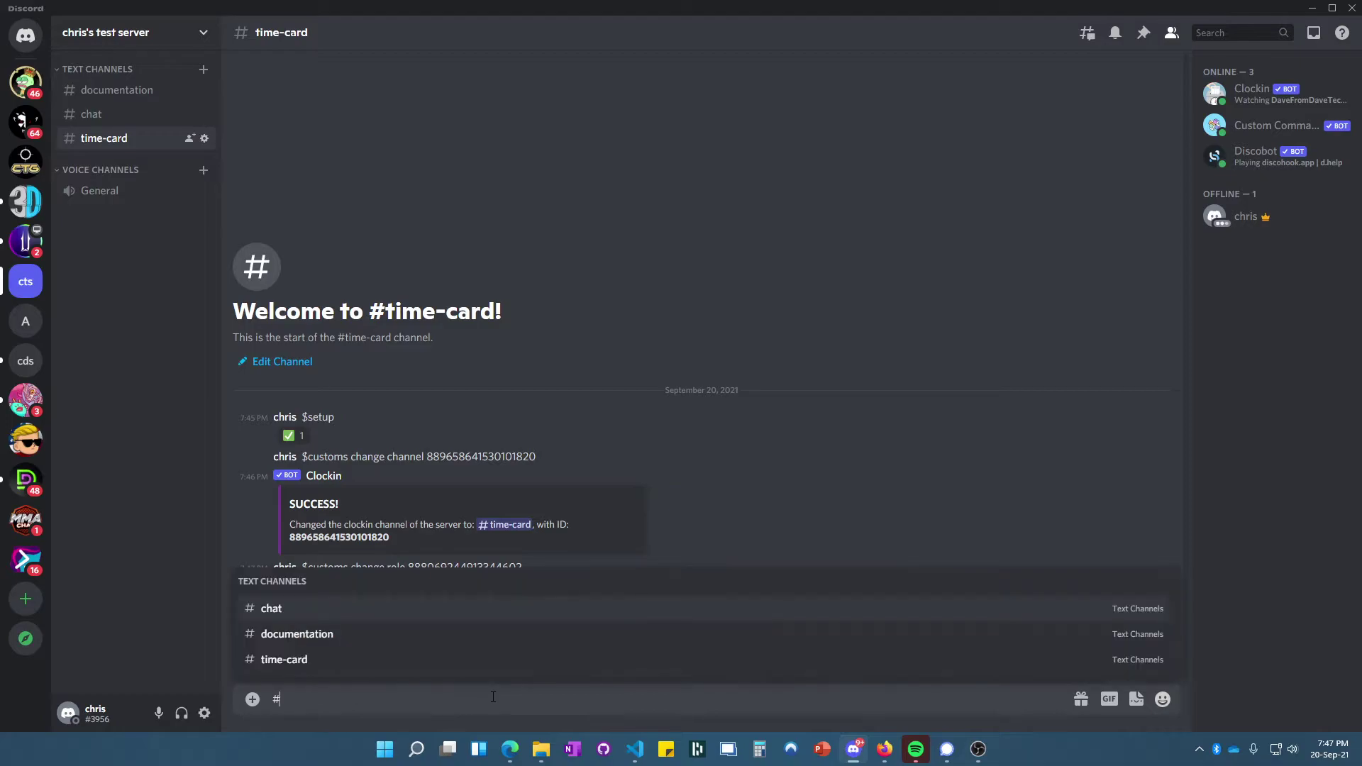
key(BackSpace)
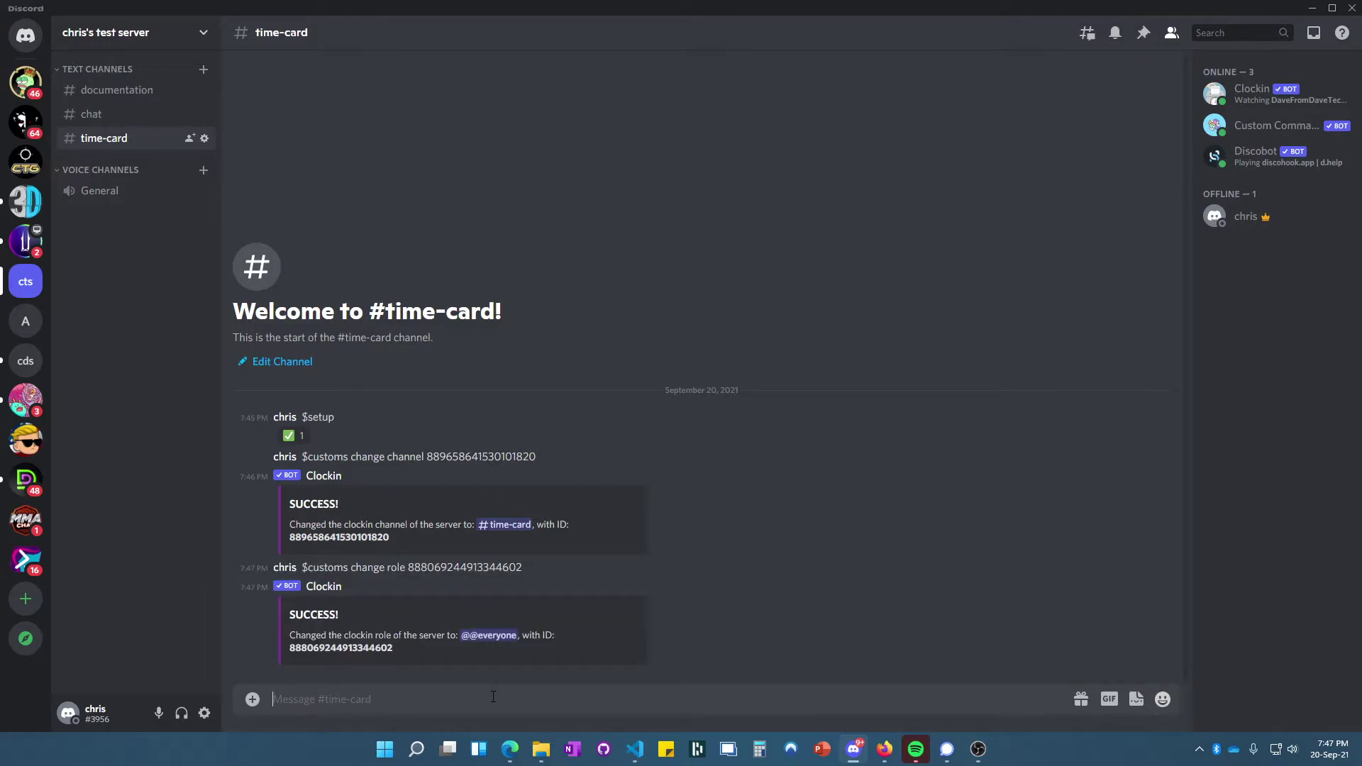
text($mask)
key(Return)
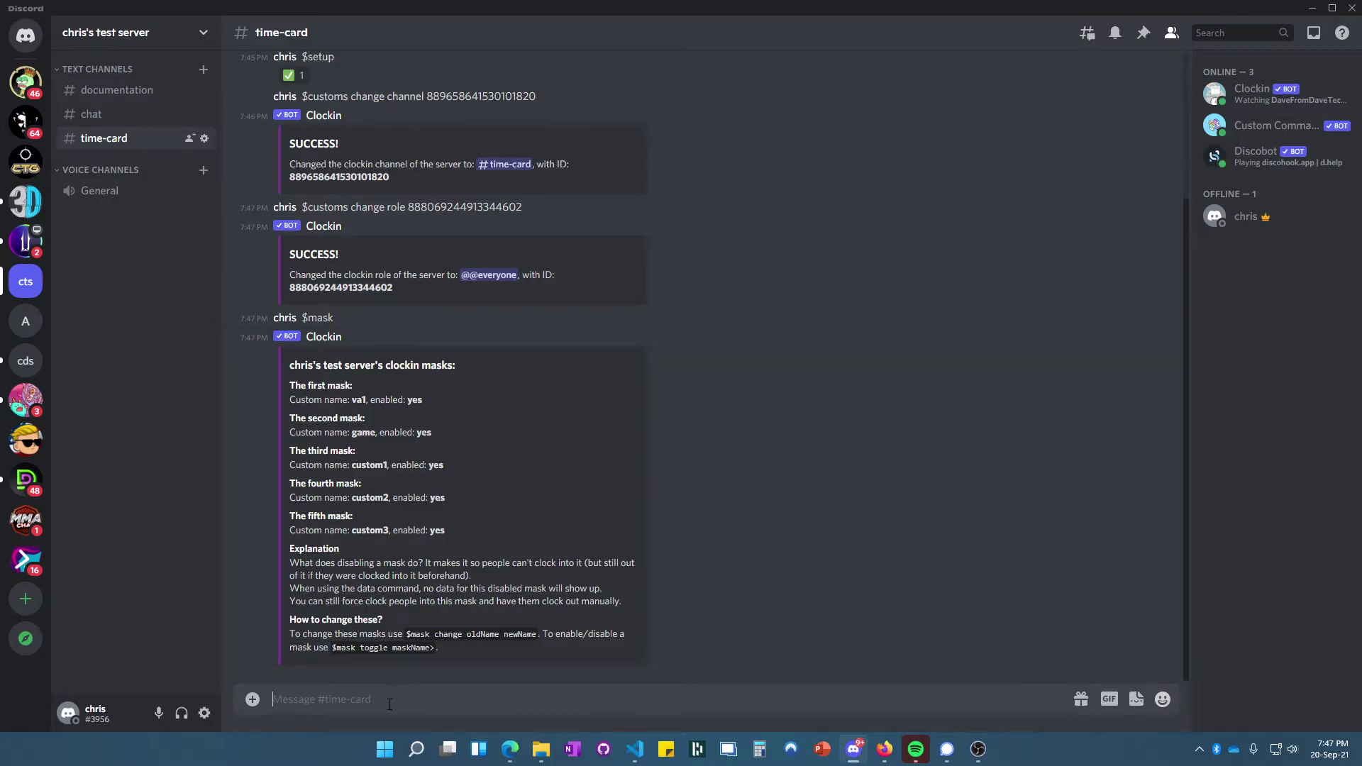
- Rename the custom1 mask to custom5 with $mask change custom1 custom5
text($mask change custom1 custom4)
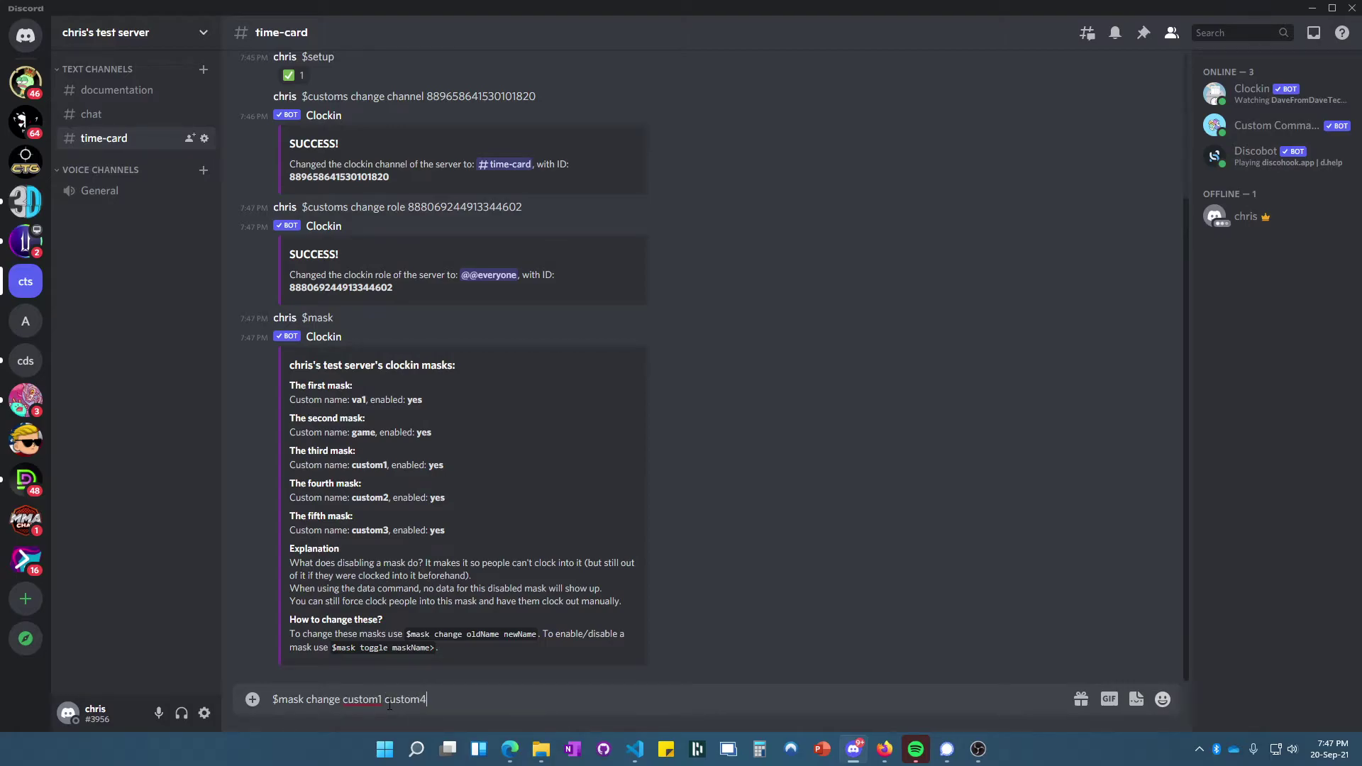
key(BackSpace)
text(5)
key(Return)
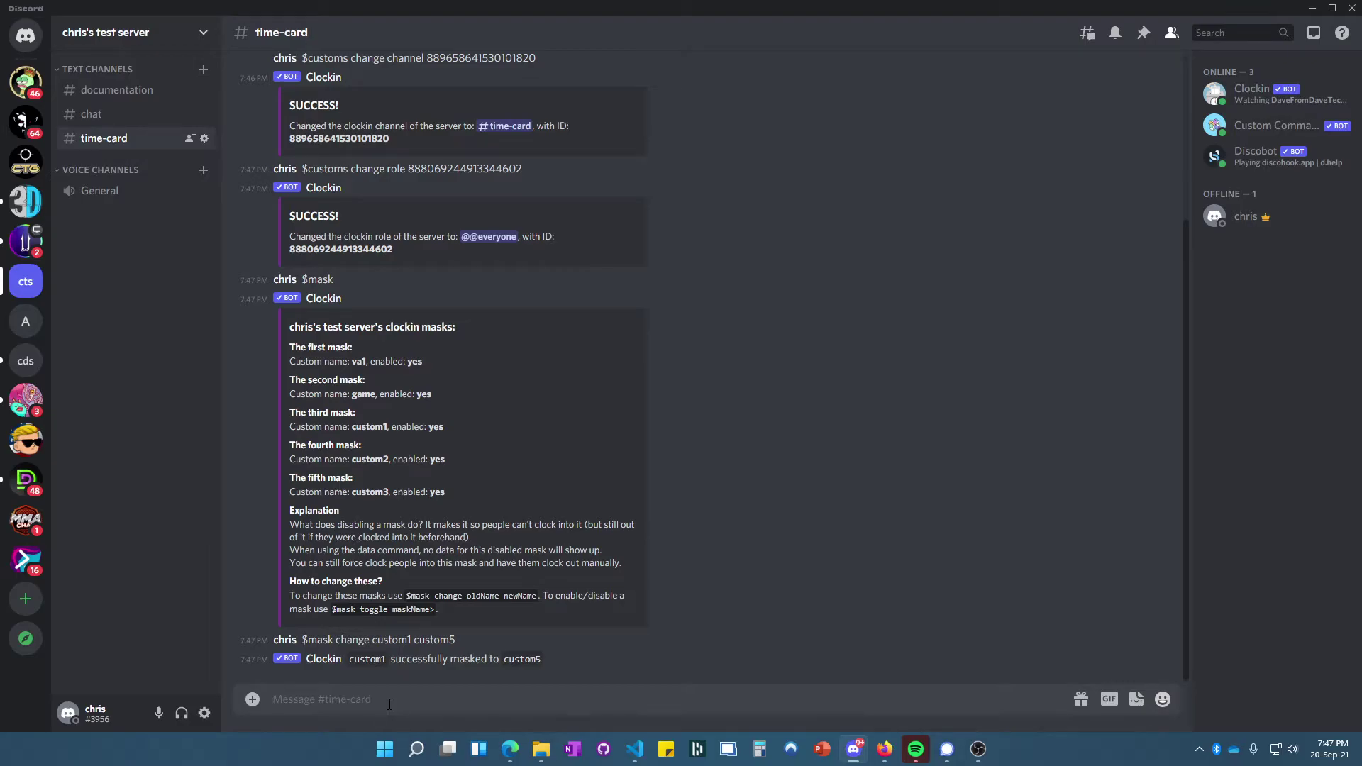
- Clock into va1 with $clockin va1, then out with $clockout va1
text($clockin va1)
key(Return)
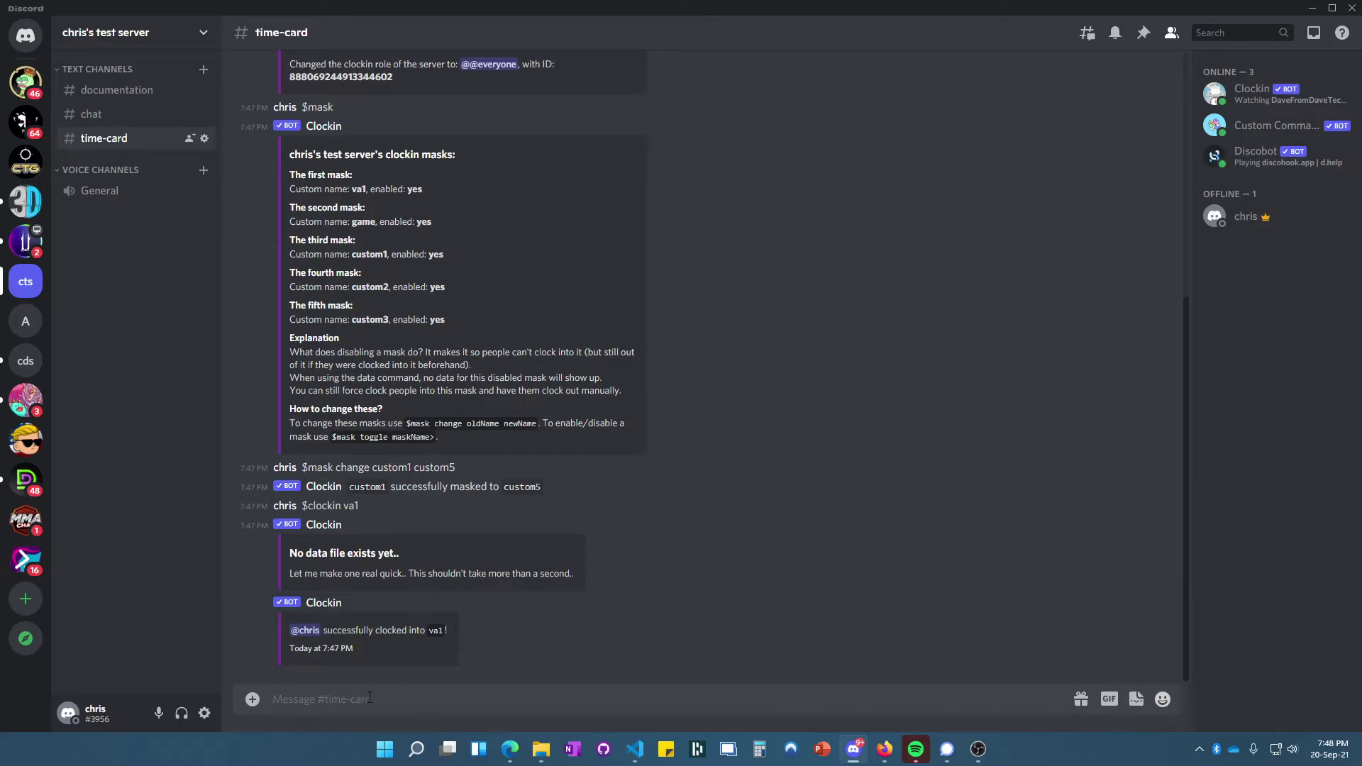
text($clockout va1)
key(Return)
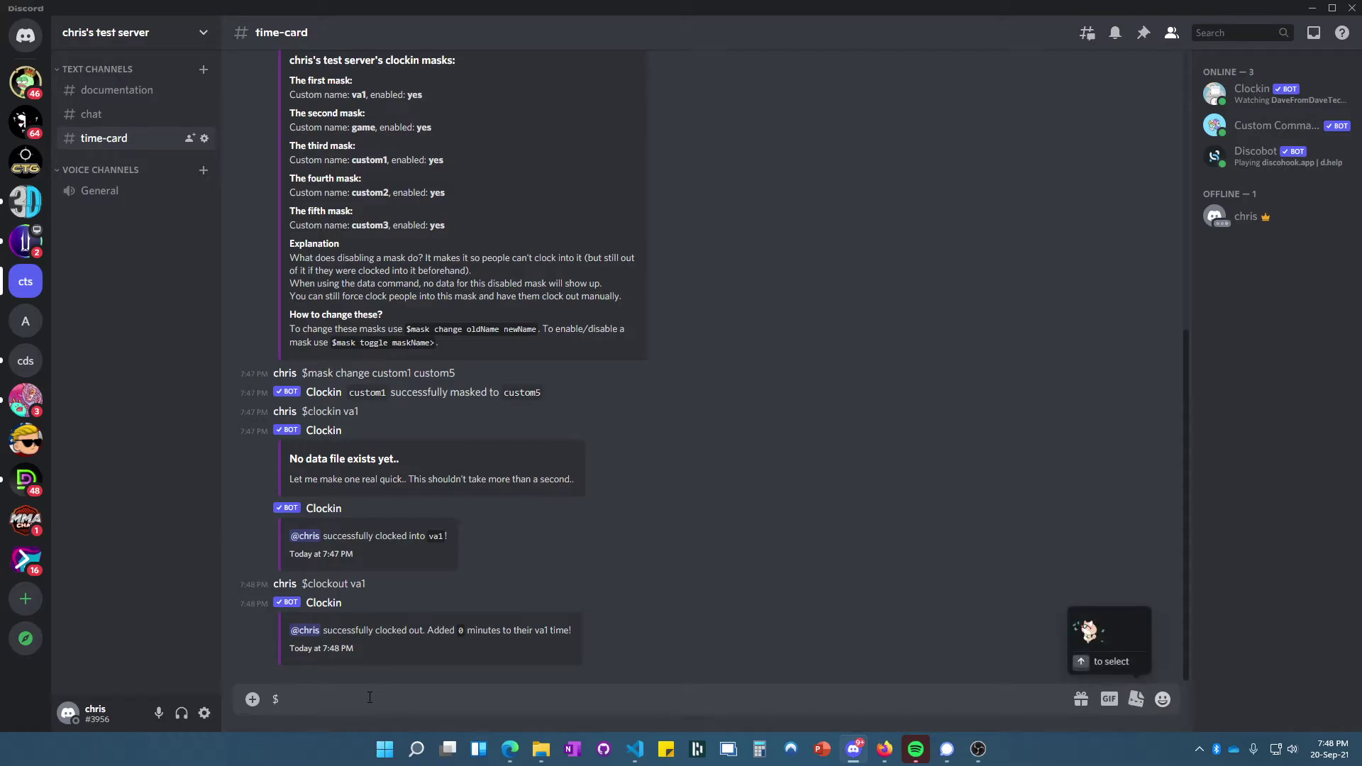
- Request your own time data with $data, mentioning yourself from the member suggestions
text(data )
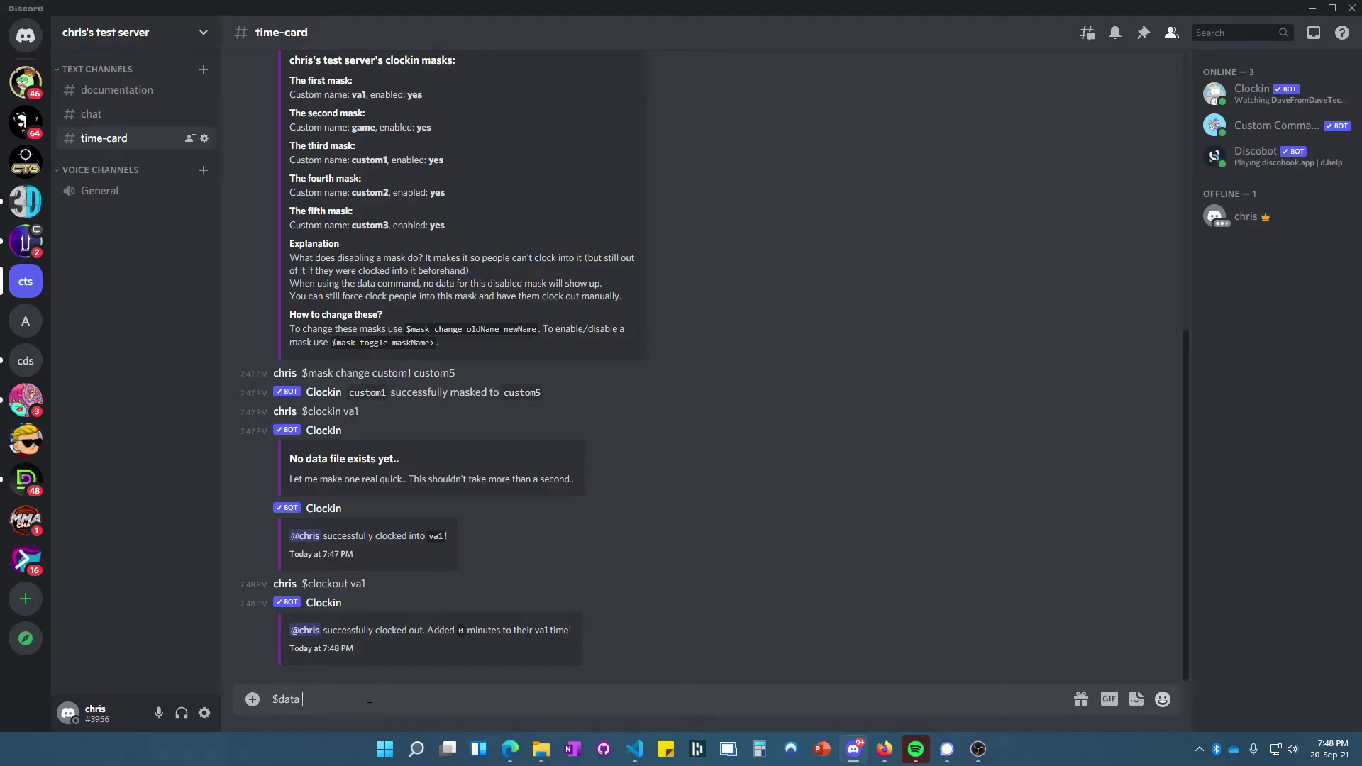
text(#)
key(BackSpace)
text(@)
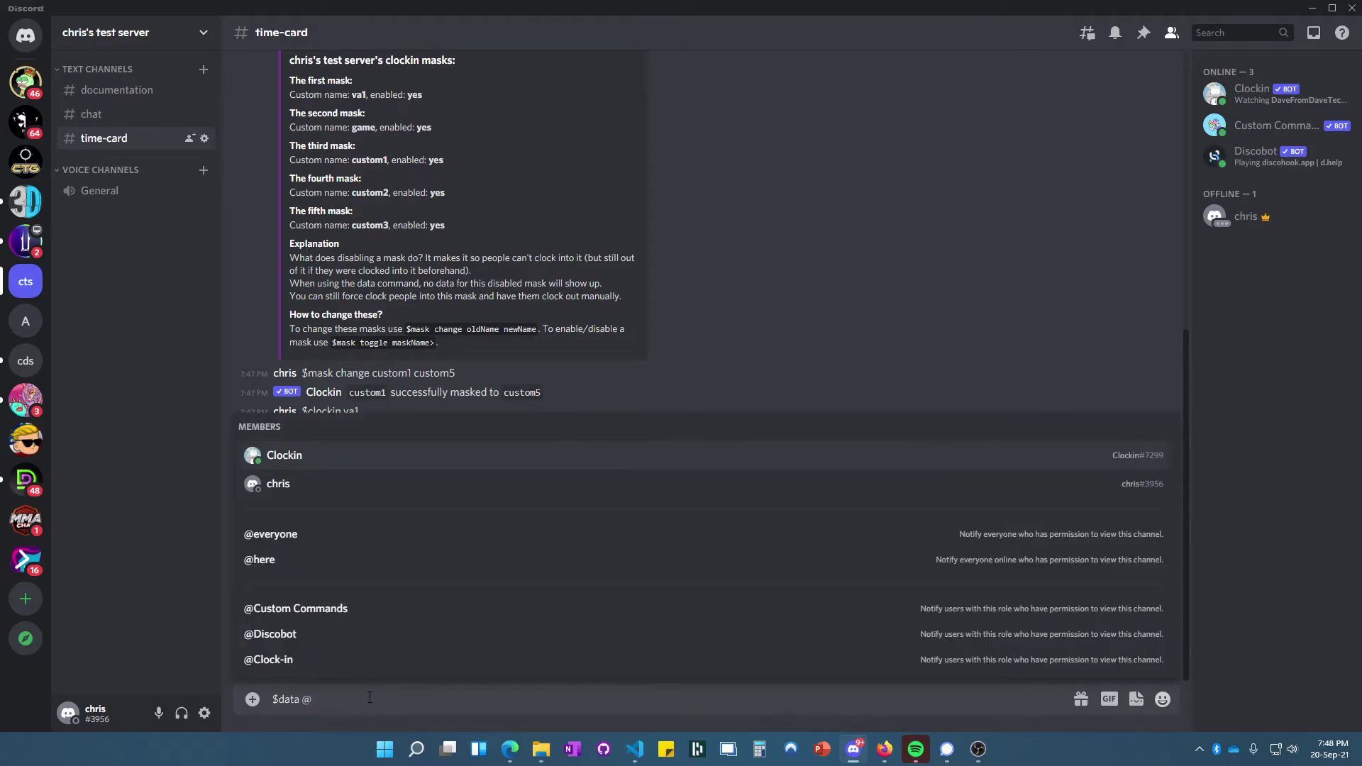
key(Down)
key(Return)
key(Return)
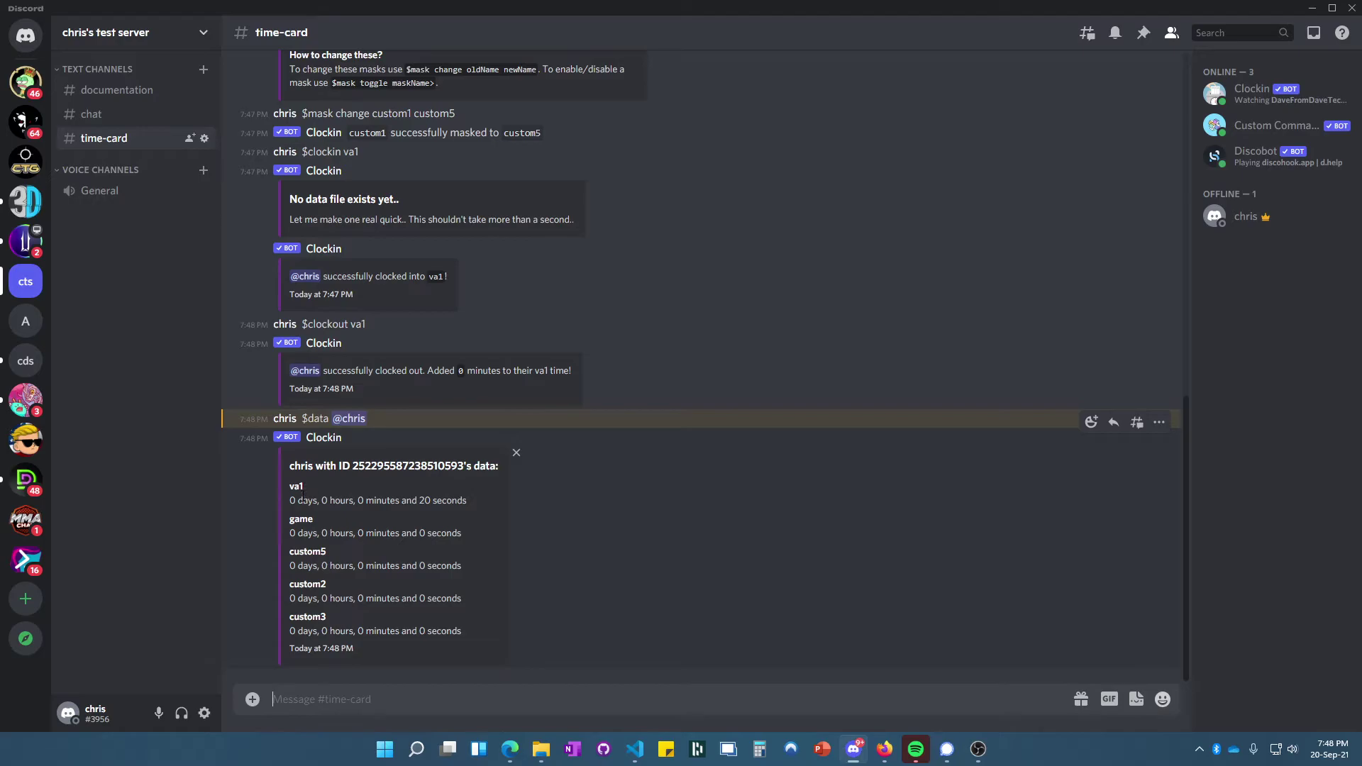
drag(422, 502, 445, 501)
click(448, 499)
drag(357, 500, 376, 502)
click(377, 502)
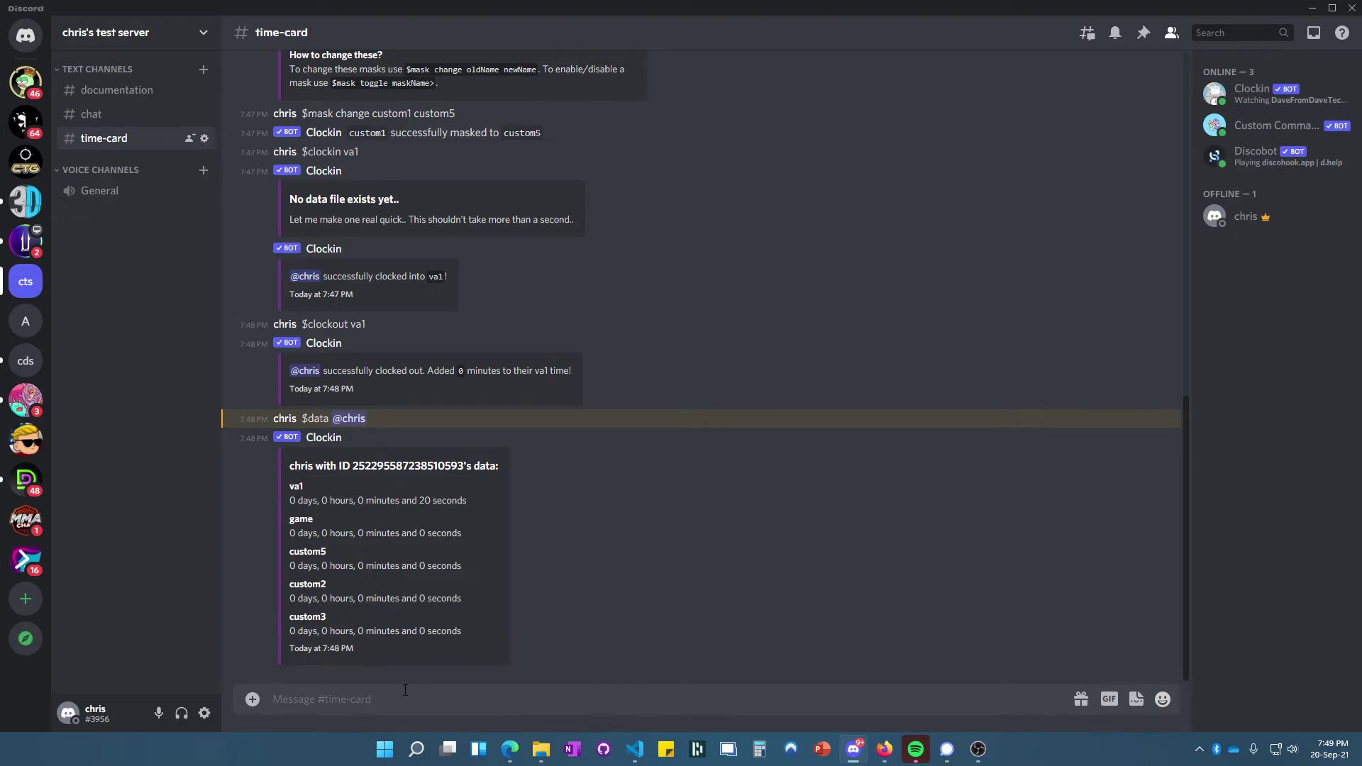
- Send $purge server data and confirm it with the ✅ reaction within 10 seconds
text($)
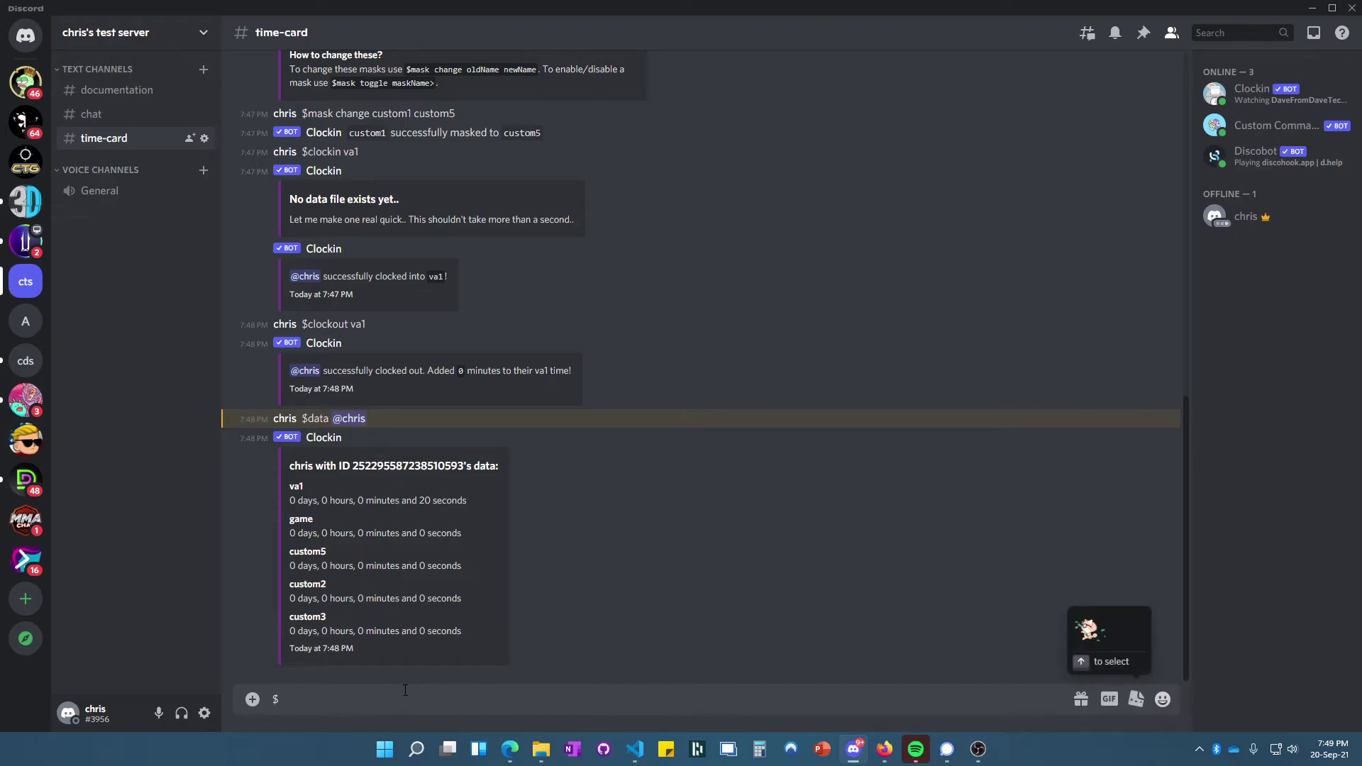
text(data server)
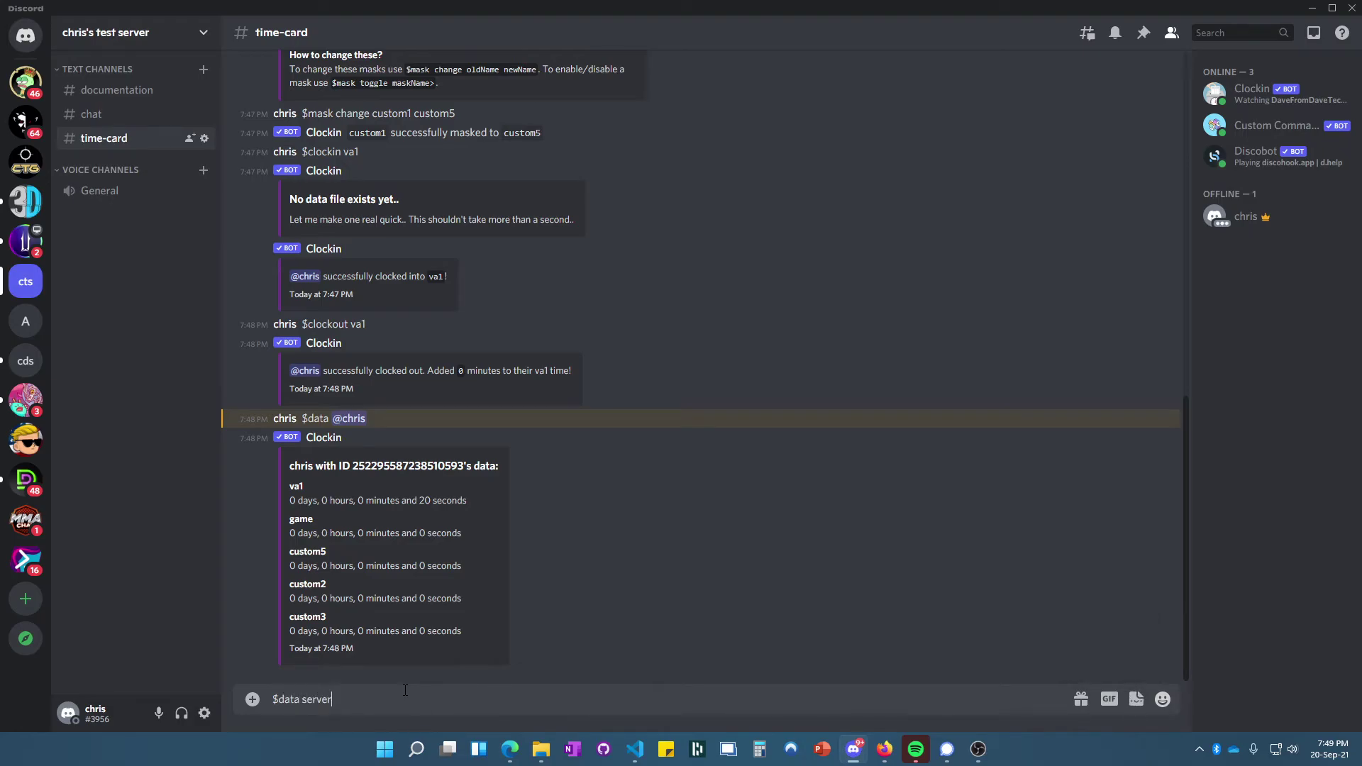
key(BackSpace)
key(BackSpace)
key(BackSpace)
key(BackSpace)
key(BackSpace)
key(BackSpace)
key(BackSpace)
key(BackSpace)
key(BackSpace)
key(BackSpace)
key(BackSpace)
text(purge server data)
key(Return)
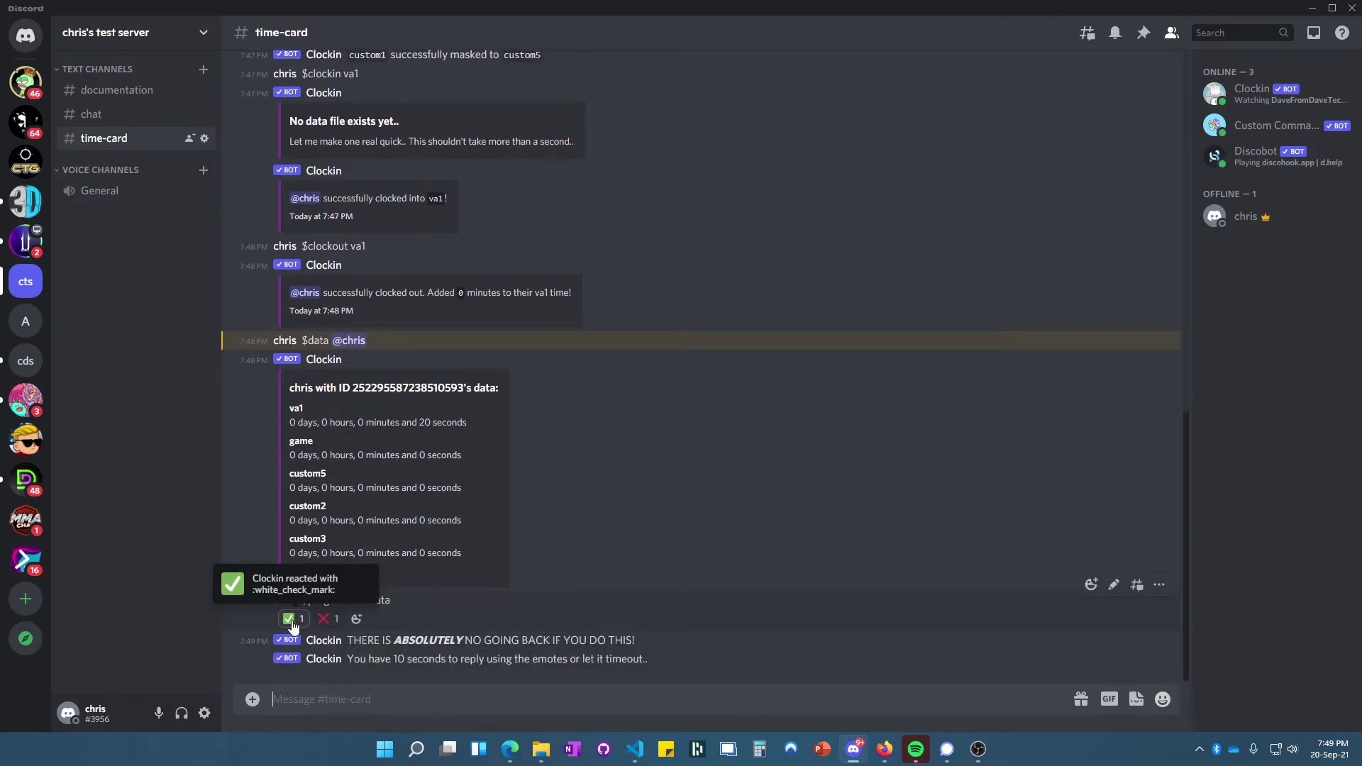
click(293, 619)
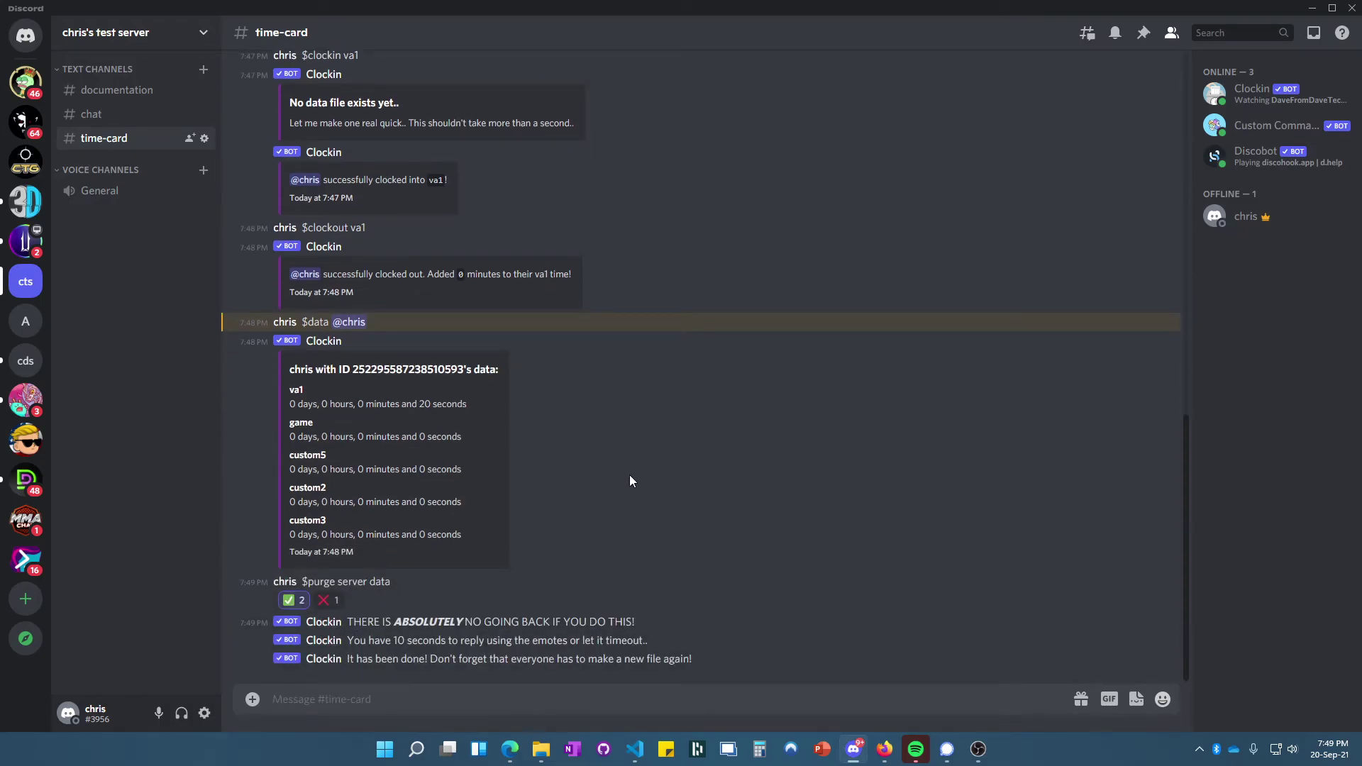
drag(347, 659, 485, 659)
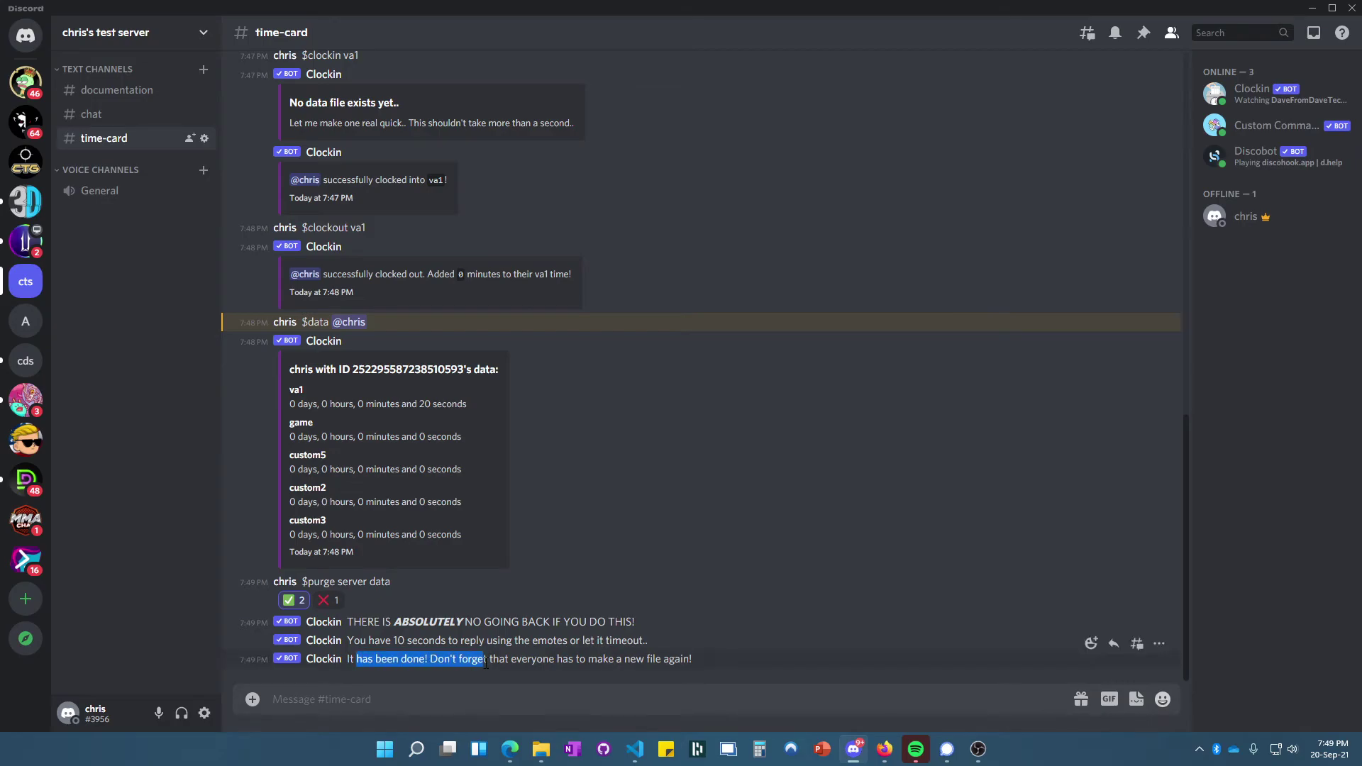
click(530, 664)
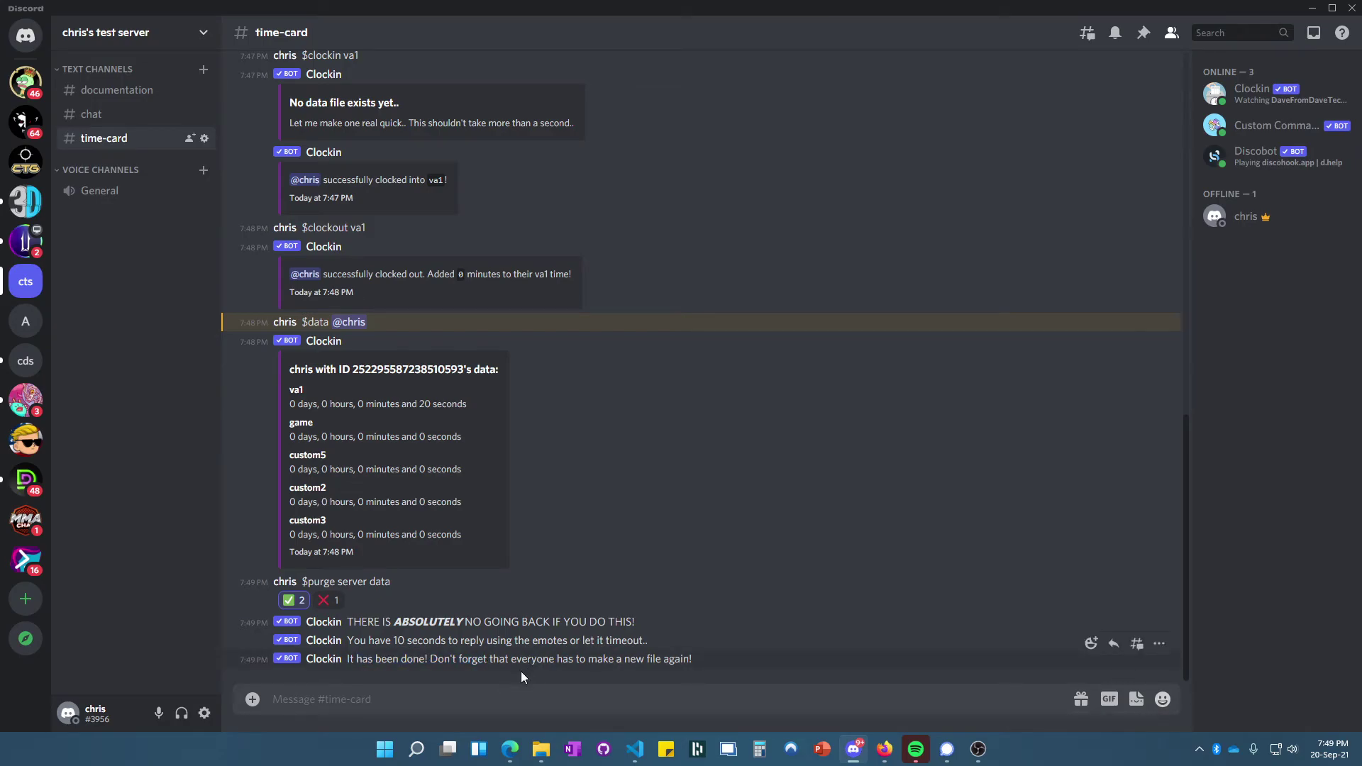
click(500, 688)
- Send $clockin va1 and then $clockout va1 in #time-card after the purge
text($custom)
key(BackSpace)
key(BackSpace)
key(BackSpace)
key(BackSpace)
key(BackSpace)
text(lockin)
text(va1)
key(Return)
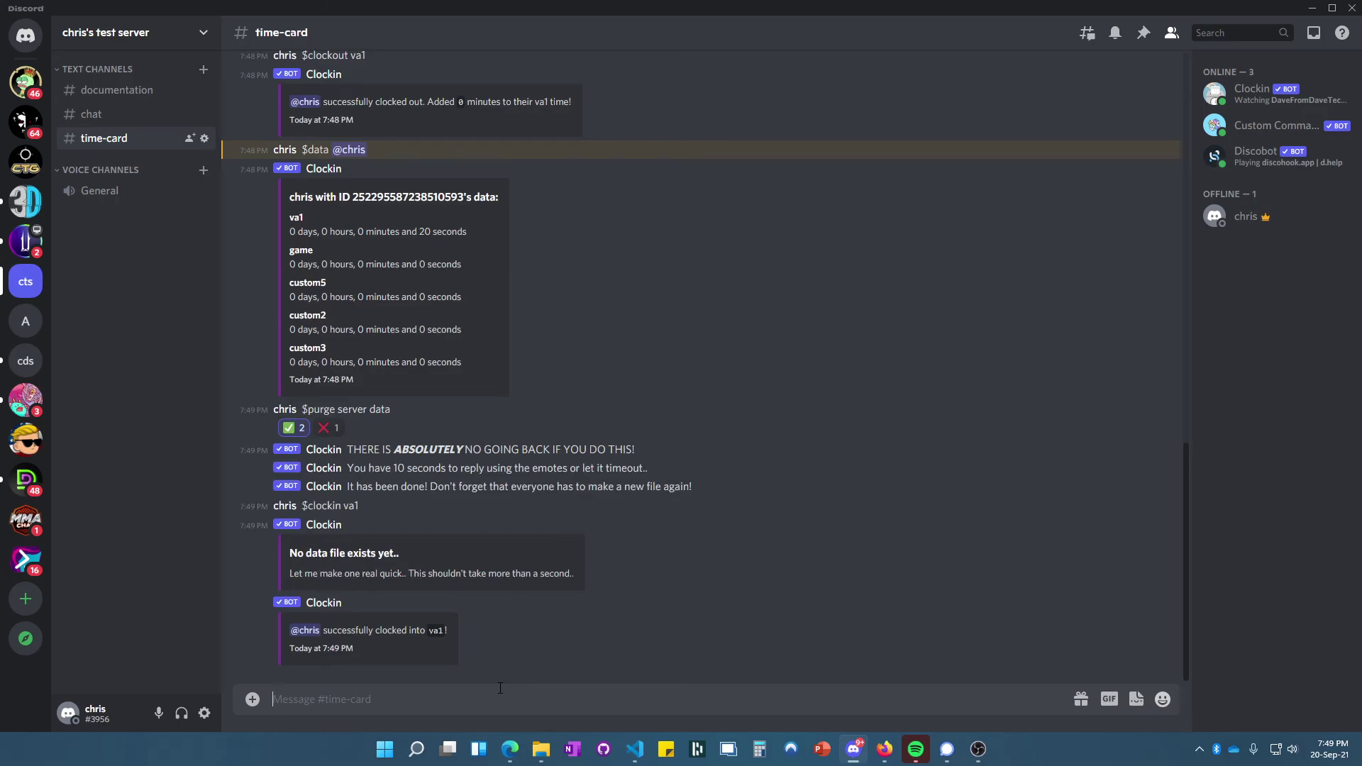
text($clockout va1)
key(Return)
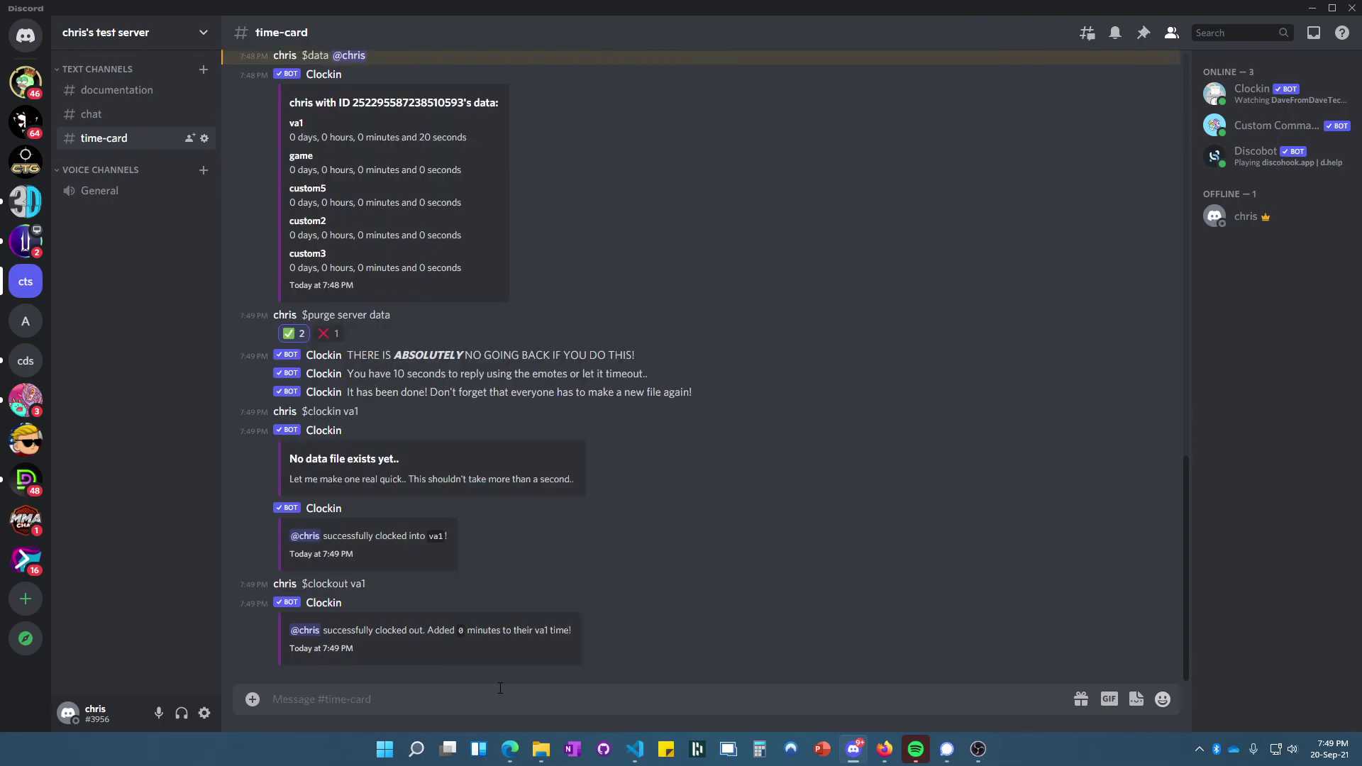